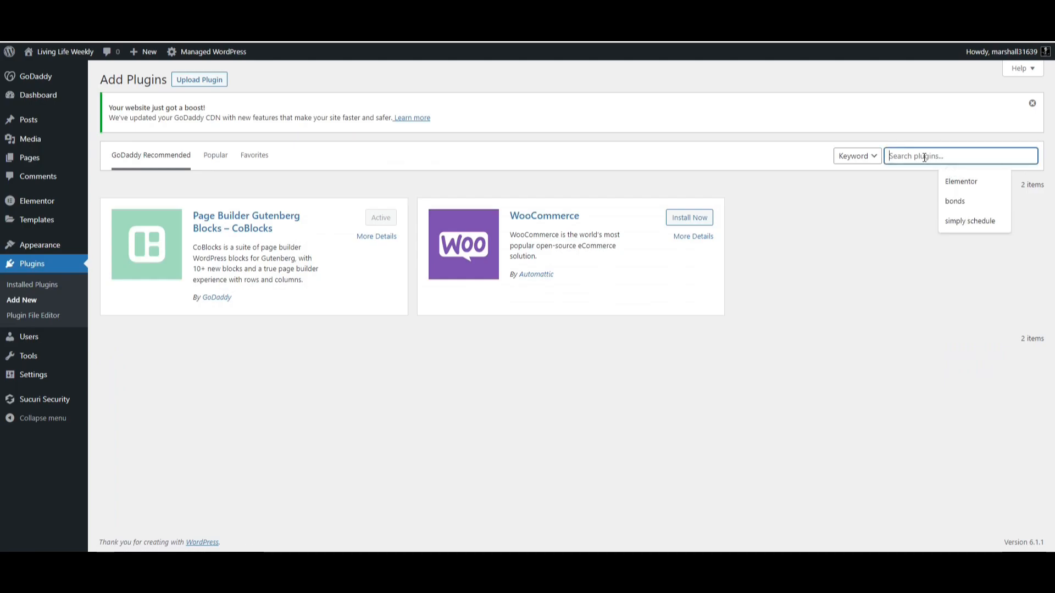
Search the plugin directory for "simply" and install the Simply Schedule Appointments booking plugin.
{"action": "type", "text": "simply"}
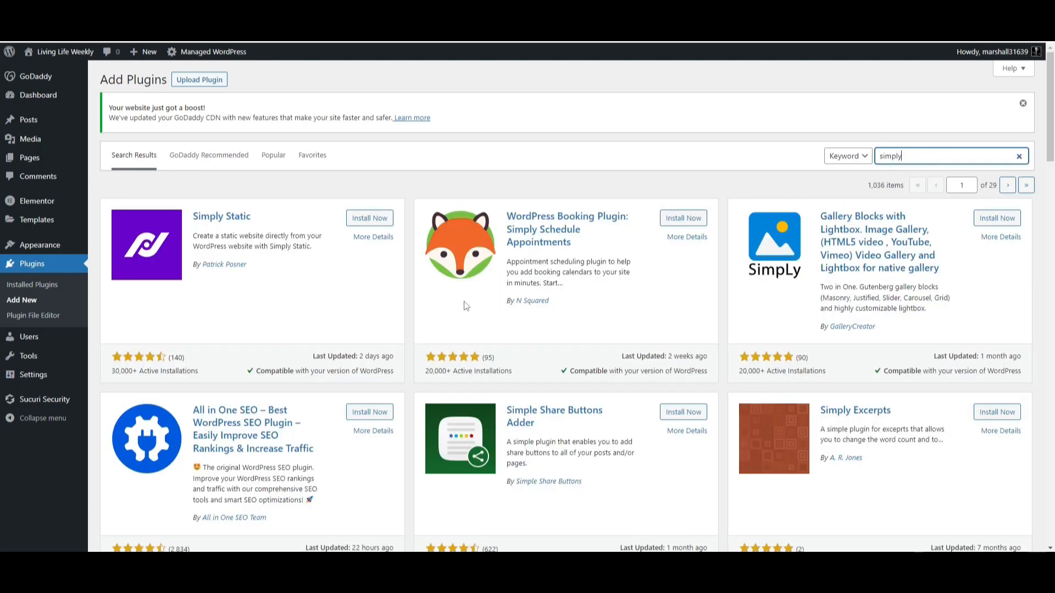
{"action": "left_click", "coordinate": [692, 220]}
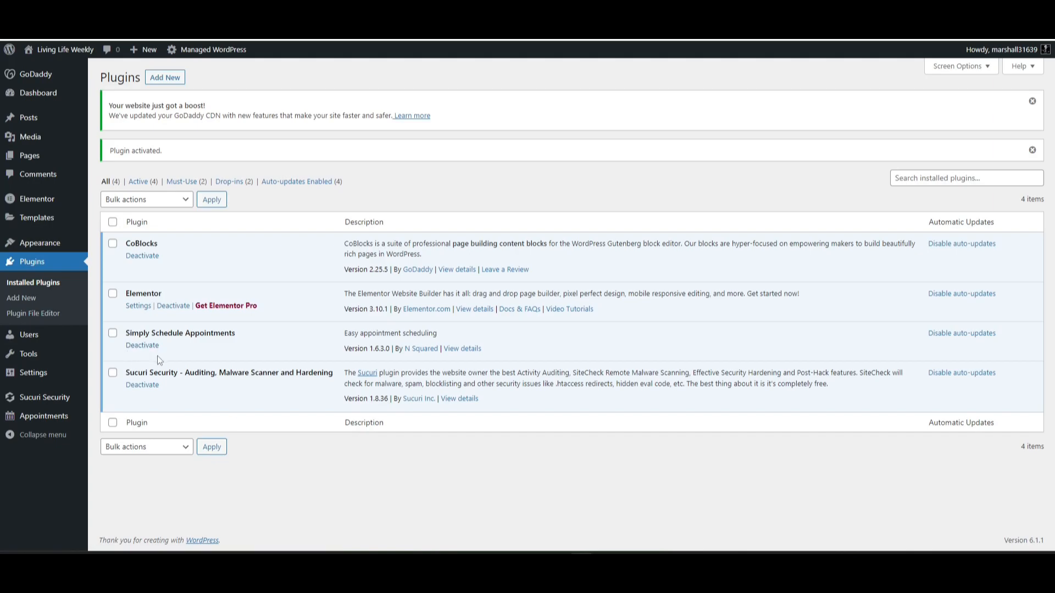
Open Appointments, accept the guided setup, and approve the detected timezone, date and time preferences.
{"action": "left_click", "coordinate": [41, 419]}
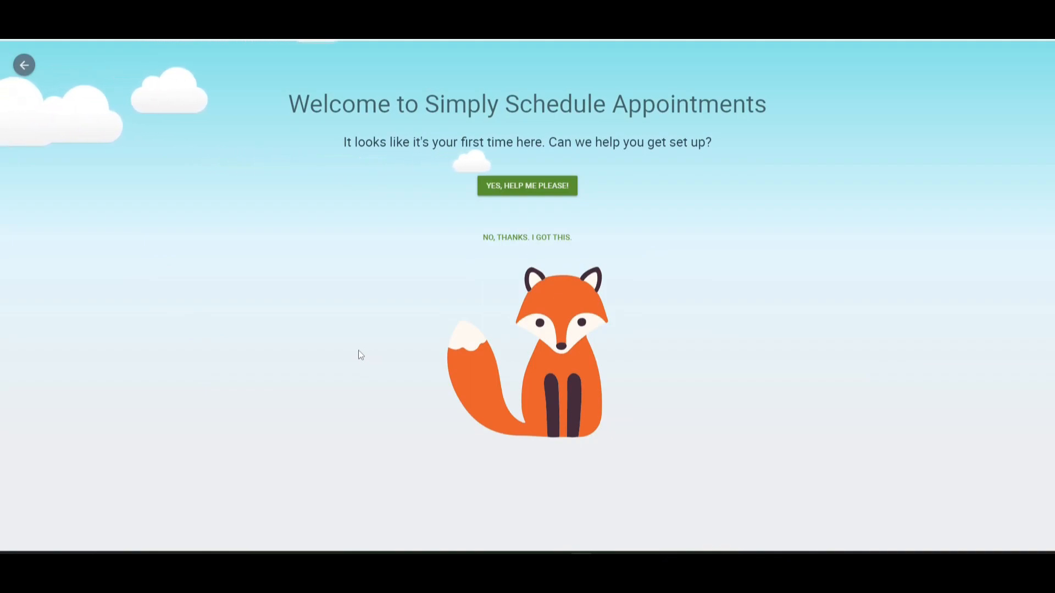
{"action": "left_click", "coordinate": [495, 192]}
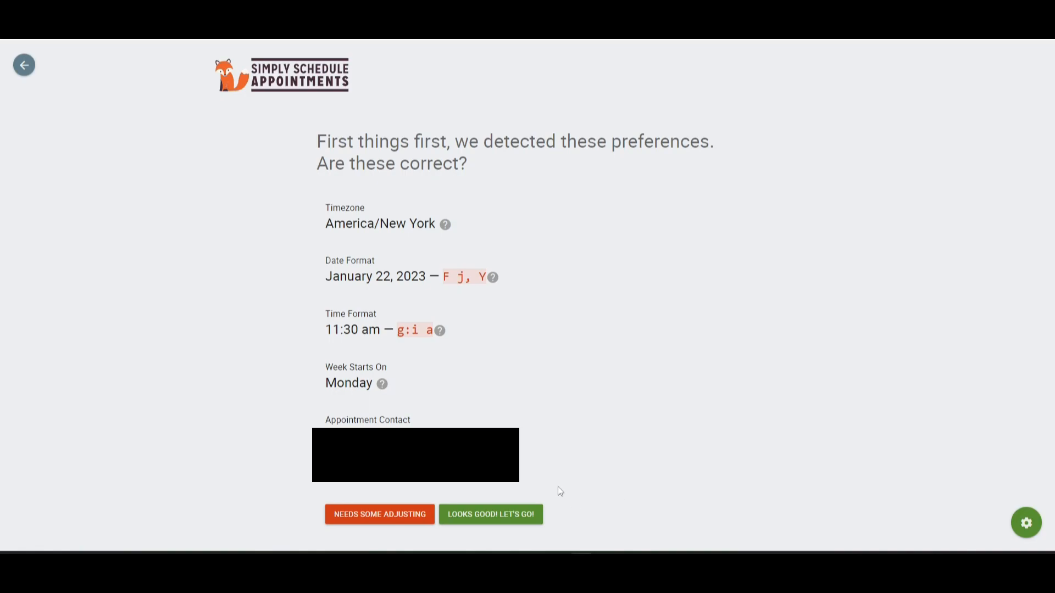
{"action": "left_click", "coordinate": [473, 515]}
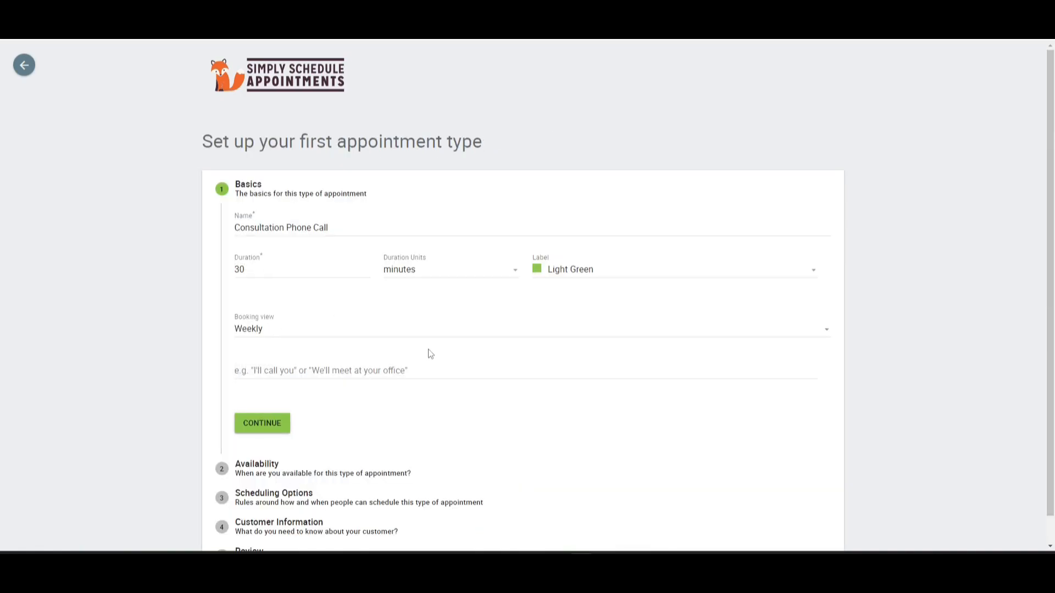
Examine the first appointment type's name, duration and label fields.
{"action": "scroll", "coordinate": [385, 297], "scroll_direction": "down", "scroll_amount": 1}
{"action": "scroll", "coordinate": [376, 264], "scroll_direction": "up", "scroll_amount": 1}
{"action": "triple_click", "coordinate": [245, 228]}
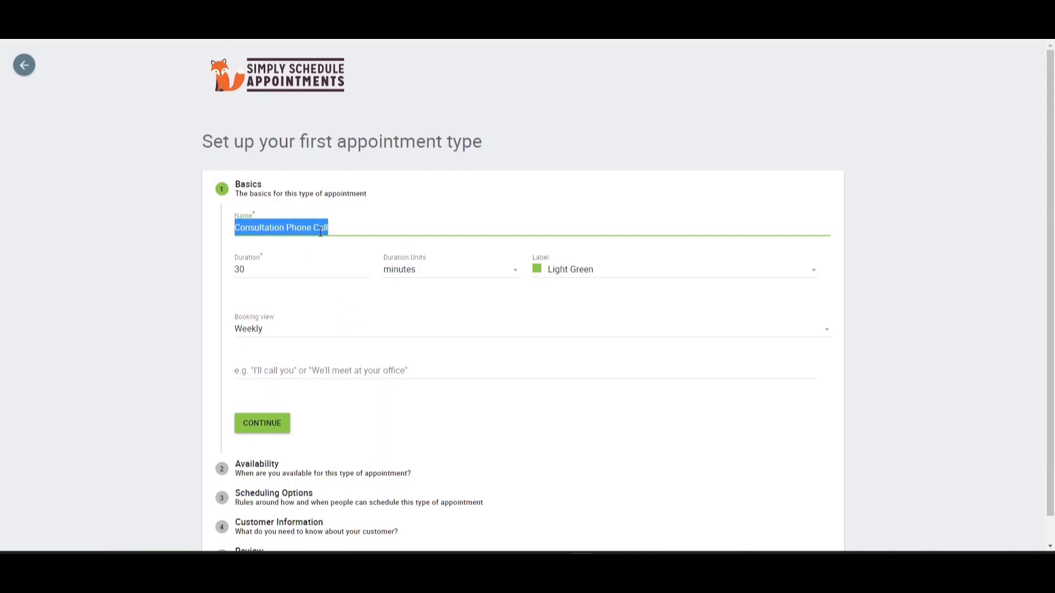
{"action": "left_click_drag", "start_coordinate": [340, 231], "coordinate": [233, 234]}
{"action": "left_click", "coordinate": [332, 229]}
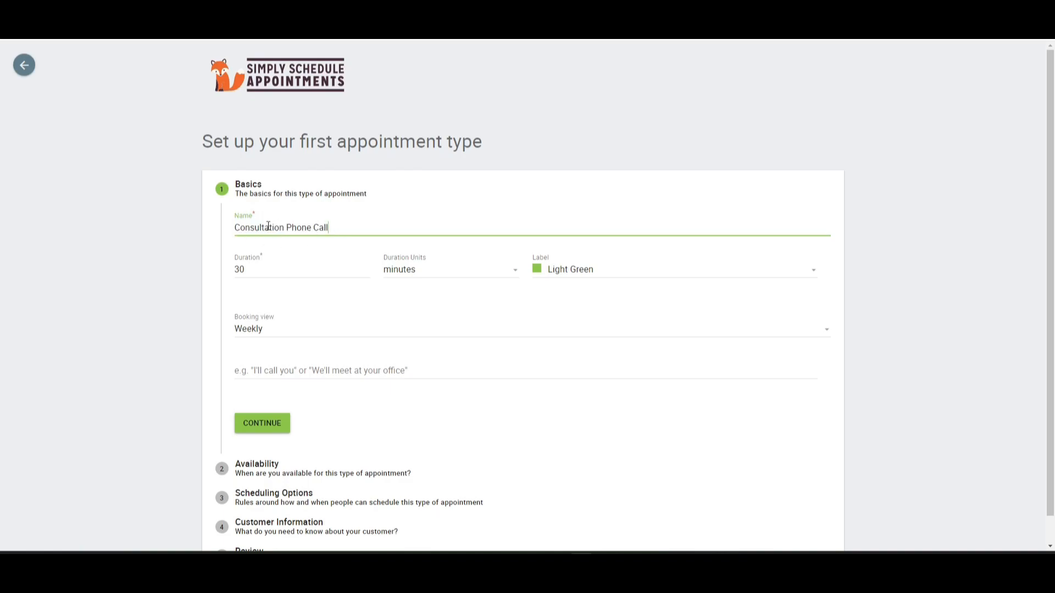
{"action": "left_click", "coordinate": [233, 228]}
{"action": "left_click_drag", "start_coordinate": [335, 227], "coordinate": [242, 240]}
{"action": "left_click", "coordinate": [347, 224]}
{"action": "double_click", "coordinate": [256, 228]}
{"action": "left_click", "coordinate": [336, 226]}
{"action": "left_click_drag", "start_coordinate": [251, 270], "coordinate": [217, 277]}
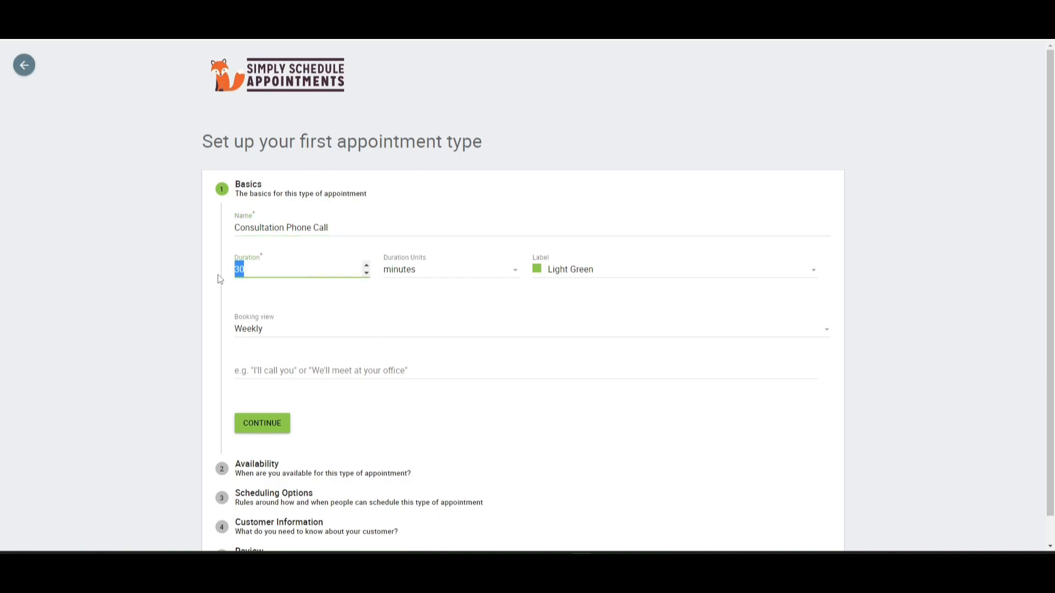
{"action": "left_click", "coordinate": [814, 271]}
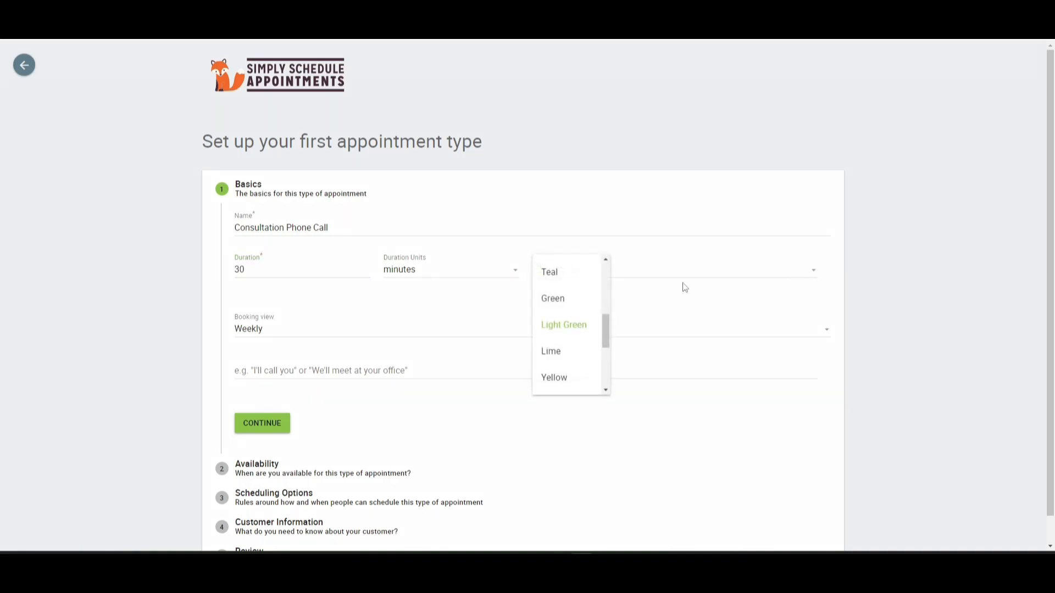
{"action": "left_click", "coordinate": [646, 313]}
Set the appointment type's booking view to Monthly.
{"action": "left_click", "coordinate": [306, 334]}
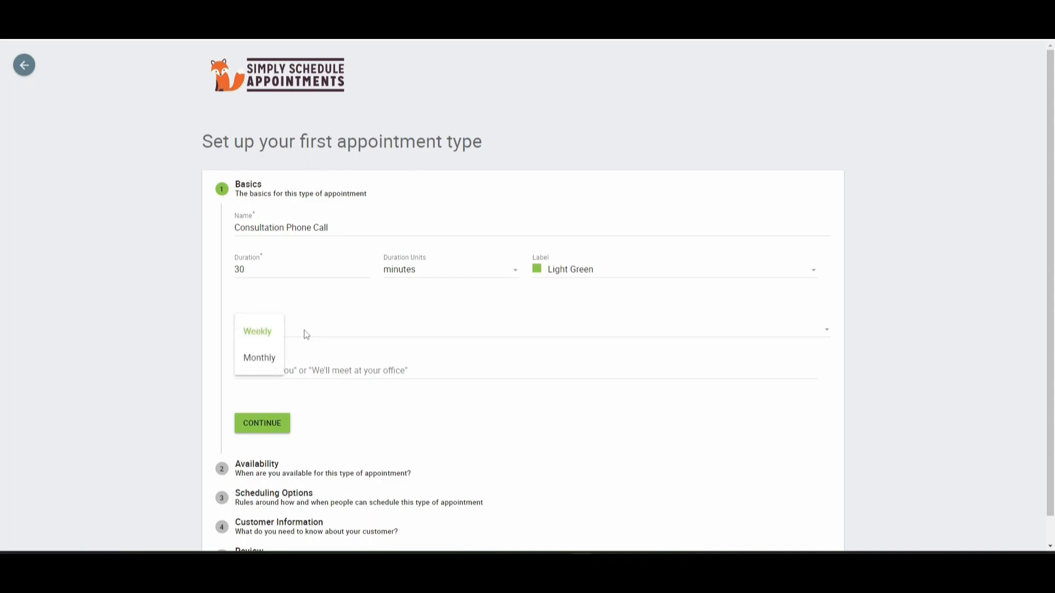
{"action": "left_click", "coordinate": [306, 335]}
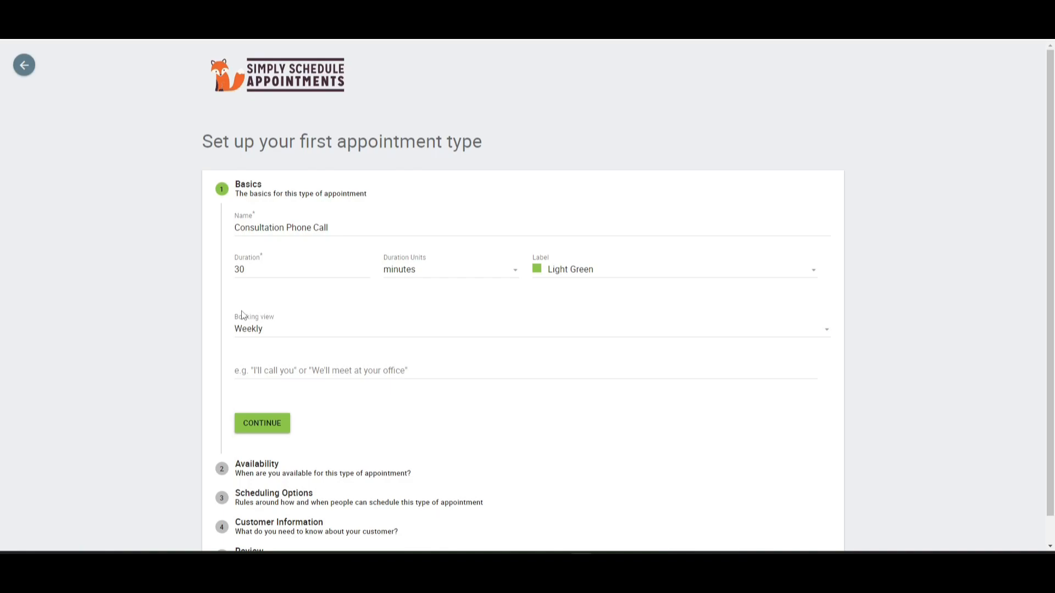
{"action": "left_click", "coordinate": [271, 333]}
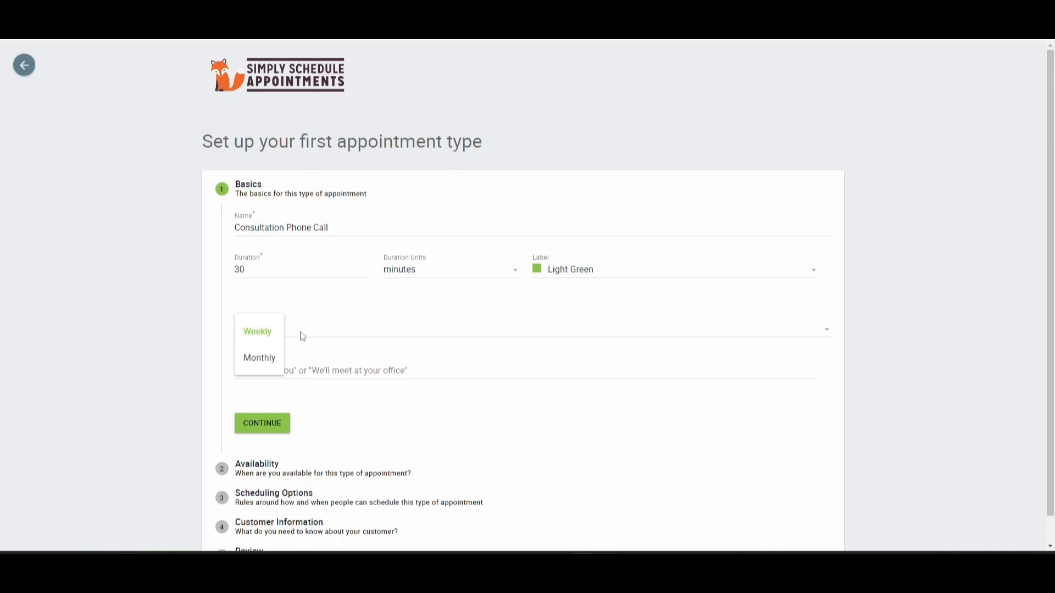
{"action": "left_click", "coordinate": [379, 338]}
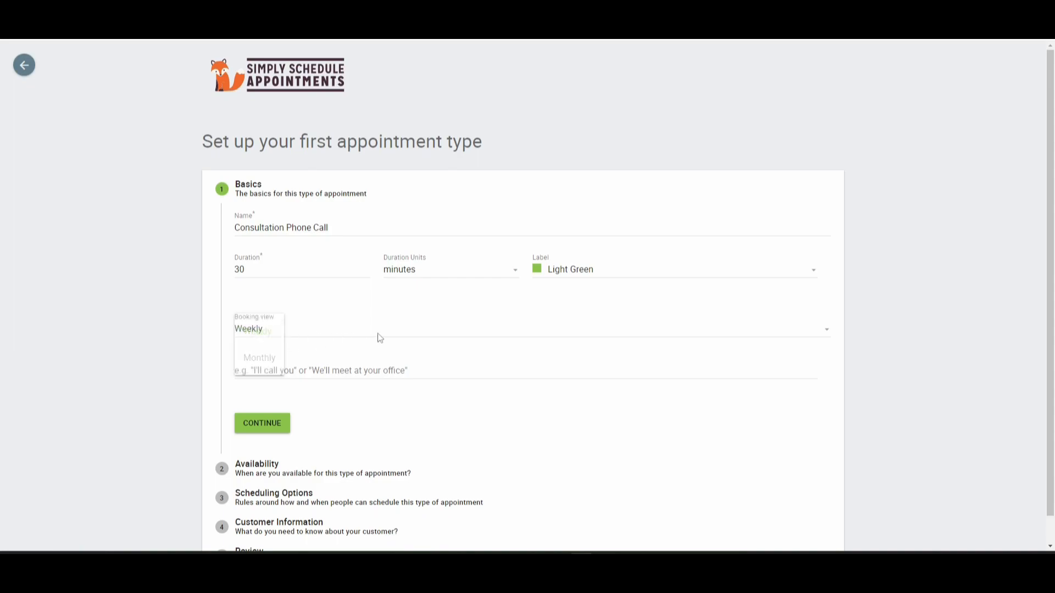
{"action": "left_click", "coordinate": [340, 333]}
{"action": "left_click", "coordinate": [270, 355]}
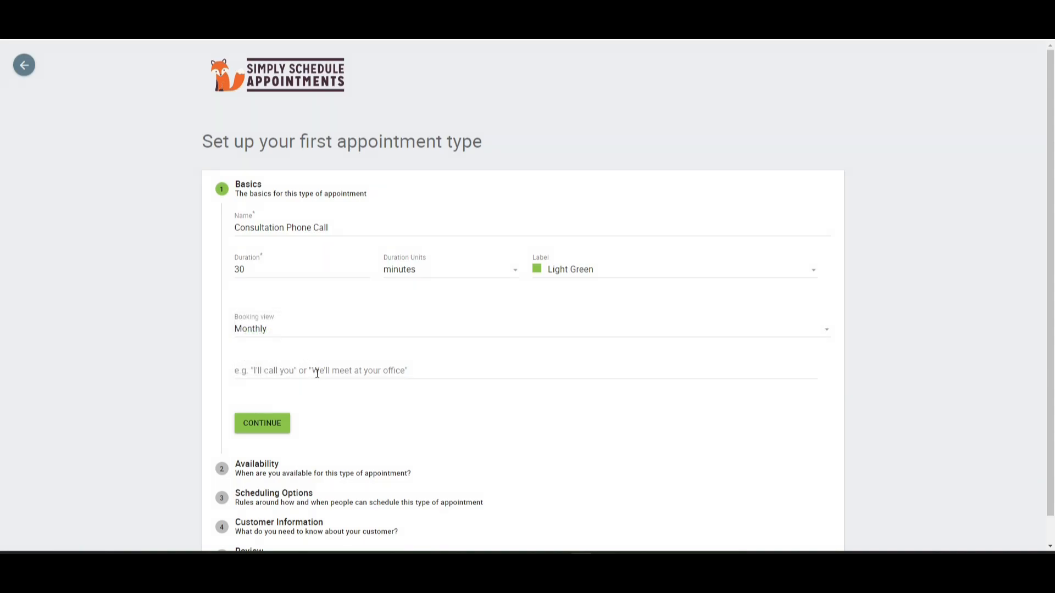
Leave the instructions empty and continue to the Availability step.
{"action": "left_click", "coordinate": [318, 372]}
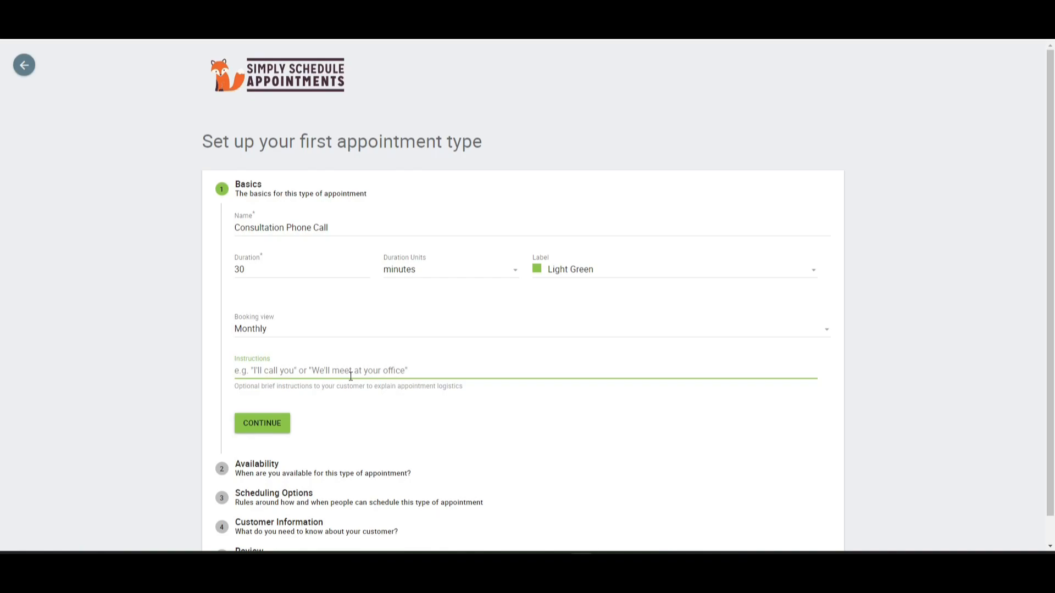
{"action": "left_click", "coordinate": [267, 426]}
{"action": "scroll", "coordinate": [318, 348], "scroll_direction": "down", "scroll_amount": 2}
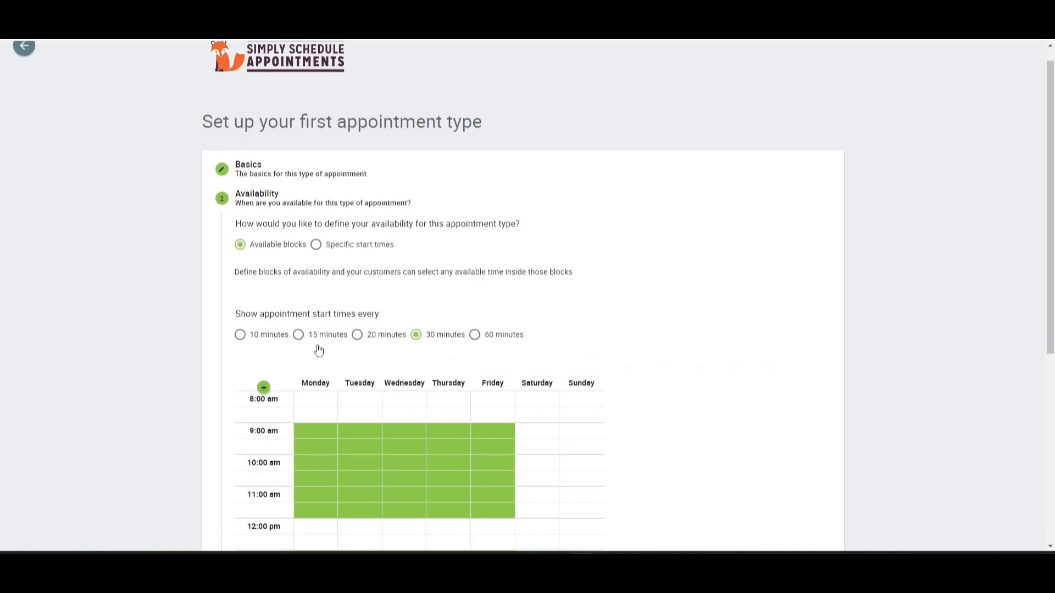
{"action": "scroll", "coordinate": [572, 354], "scroll_direction": "down", "scroll_amount": 1}
{"action": "scroll", "coordinate": [598, 364], "scroll_direction": "up", "scroll_amount": 1}
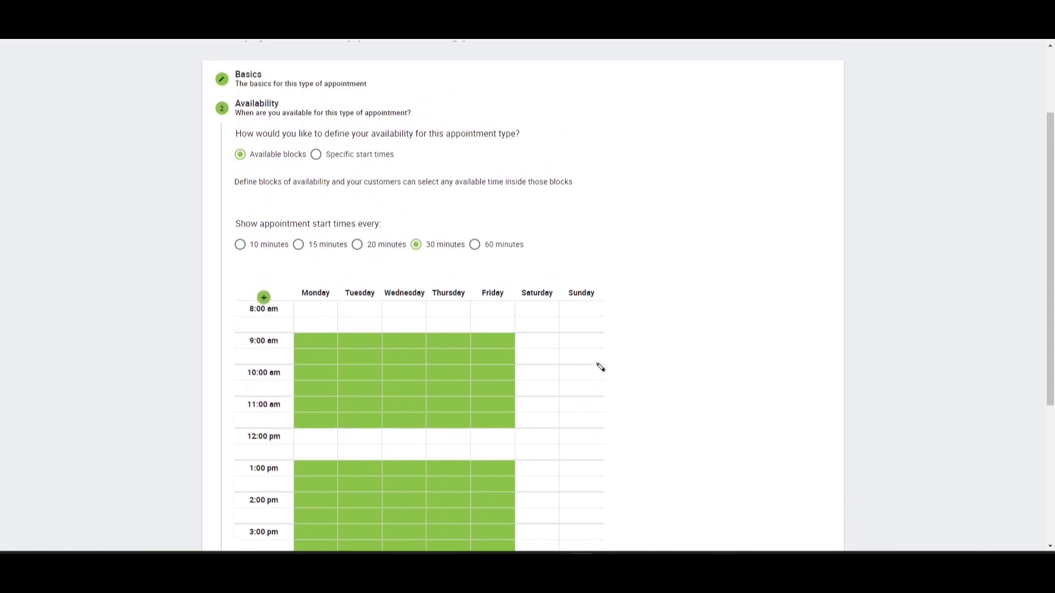
{"action": "scroll", "coordinate": [687, 358], "scroll_direction": "down", "scroll_amount": 1}
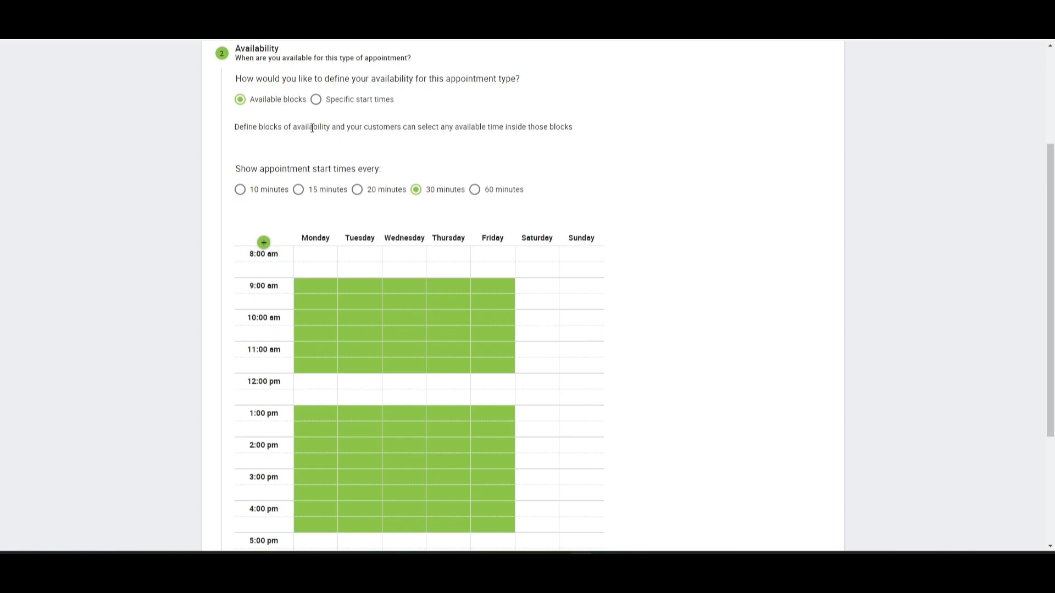
Switch availability to specific start times and back to available blocks.
{"action": "left_click", "coordinate": [317, 100]}
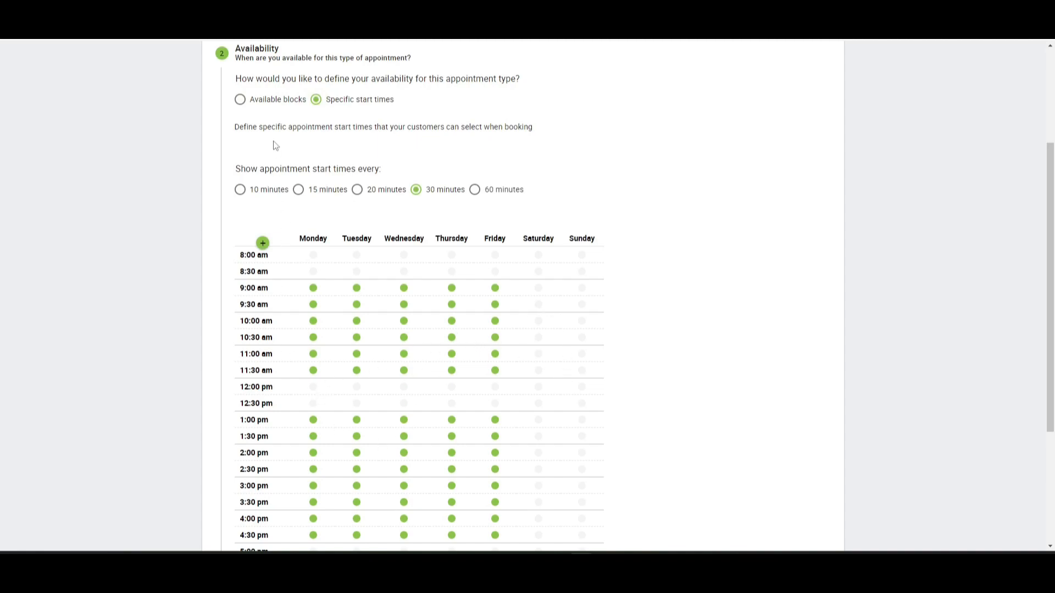
{"action": "left_click", "coordinate": [240, 99]}
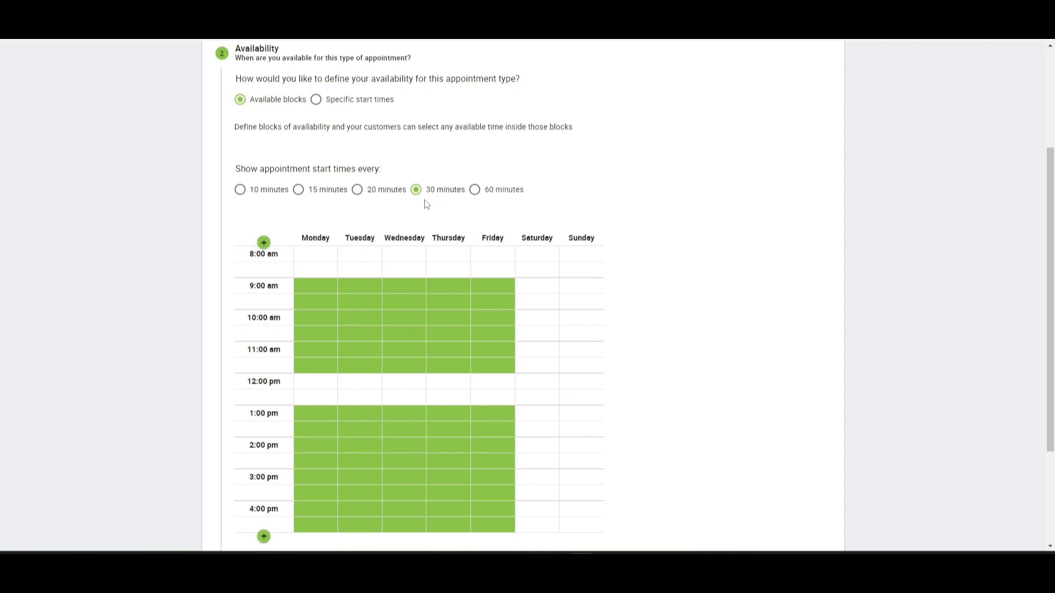
{"action": "left_click_drag", "start_coordinate": [235, 168], "coordinate": [416, 172]}
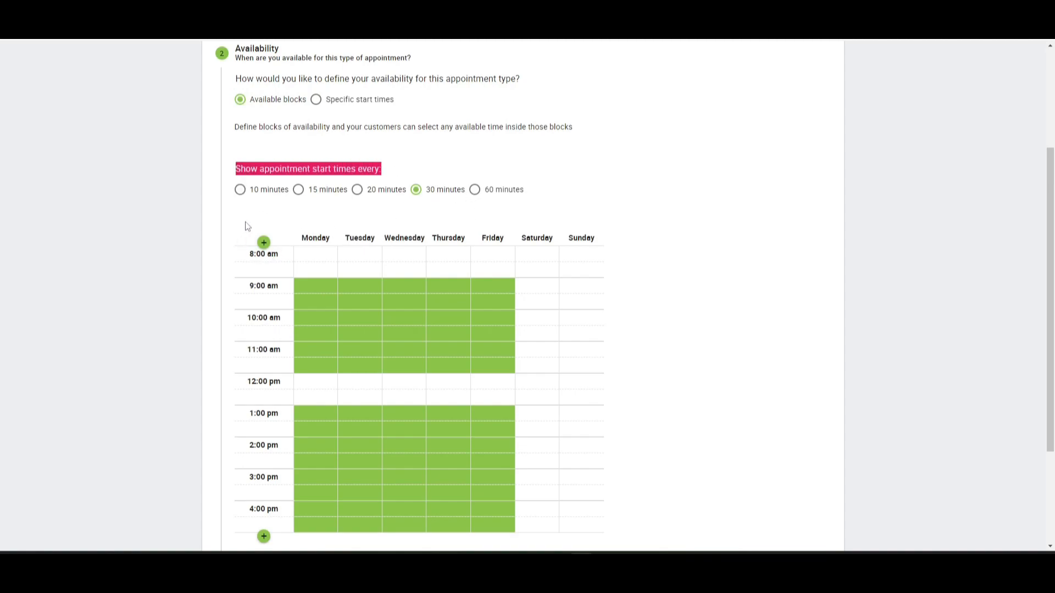
Cycle the appointment start-time interval through each option, returning to 30 minutes.
{"action": "left_click", "coordinate": [241, 191]}
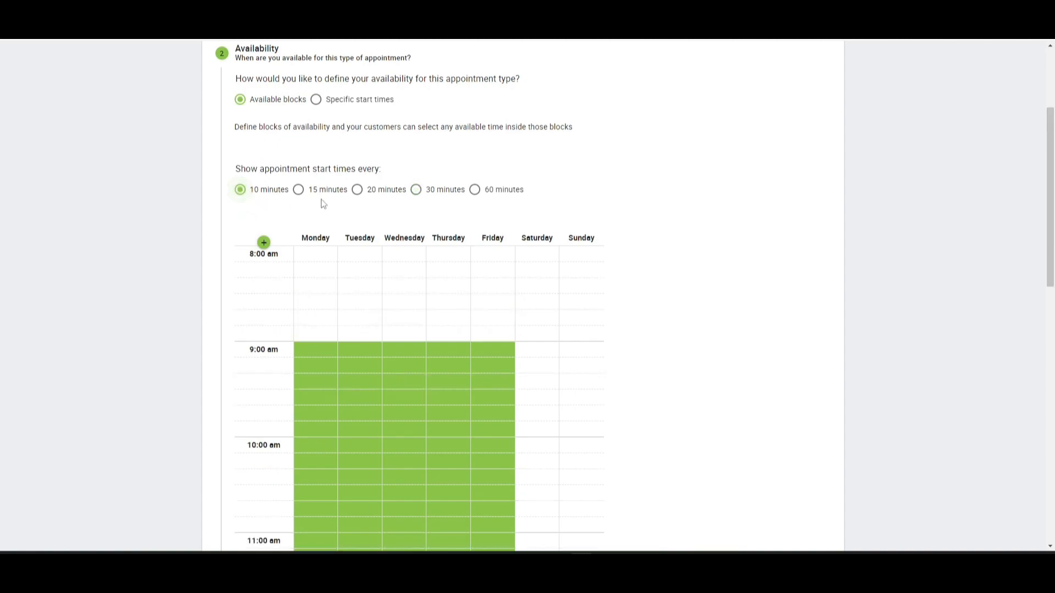
{"action": "left_click", "coordinate": [298, 189]}
{"action": "left_click", "coordinate": [357, 189]}
{"action": "left_click", "coordinate": [416, 189]}
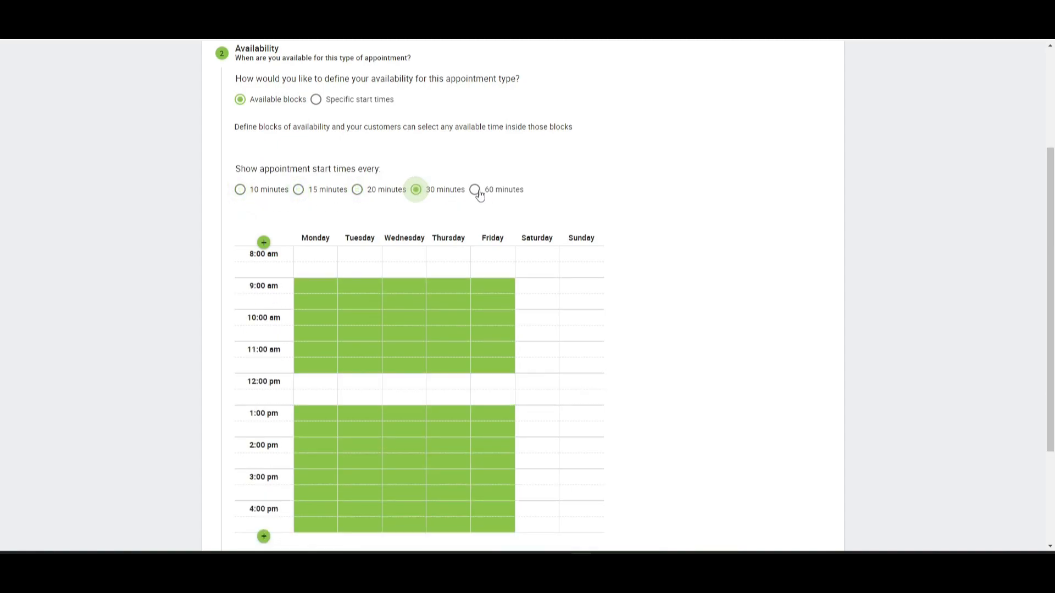
{"action": "left_click", "coordinate": [475, 190]}
{"action": "scroll", "coordinate": [457, 329], "scroll_direction": "down", "scroll_amount": 1}
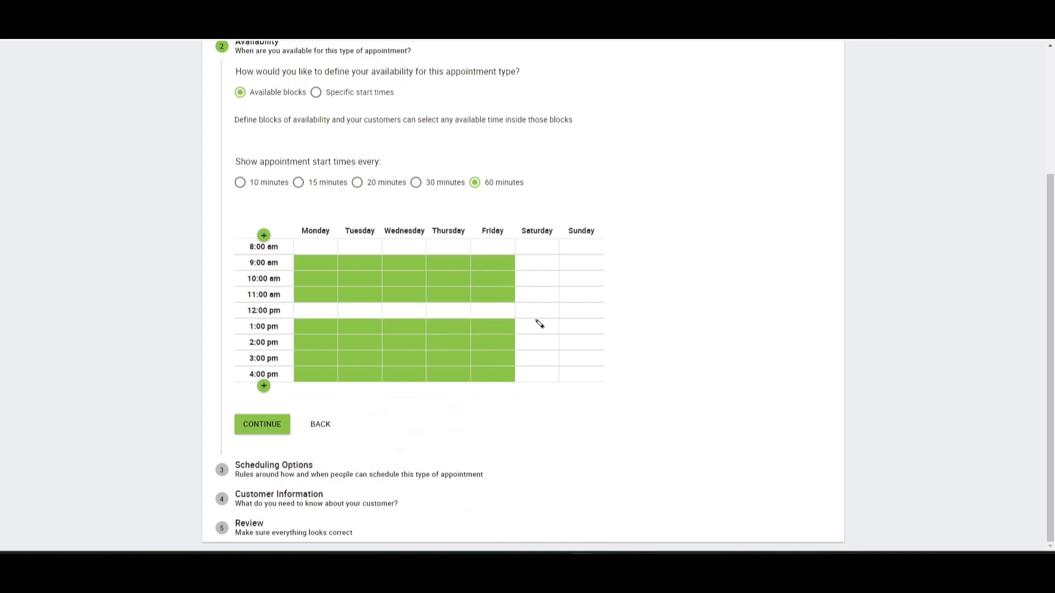
{"action": "left_click", "coordinate": [416, 182]}
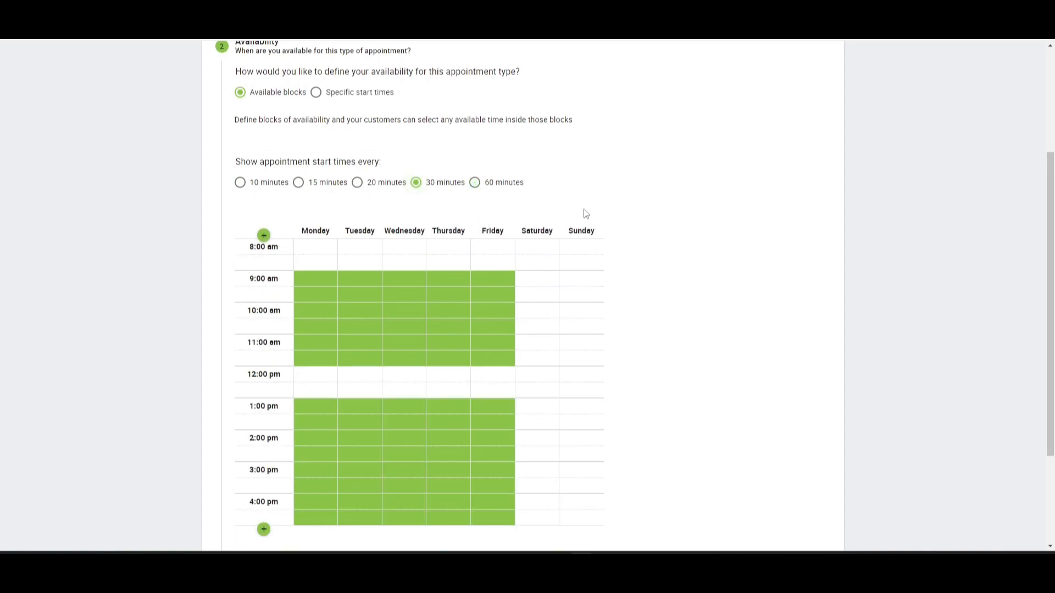
Continue from Availability to the Scheduling Options step.
{"action": "scroll", "coordinate": [587, 212], "scroll_direction": "down", "scroll_amount": 2}
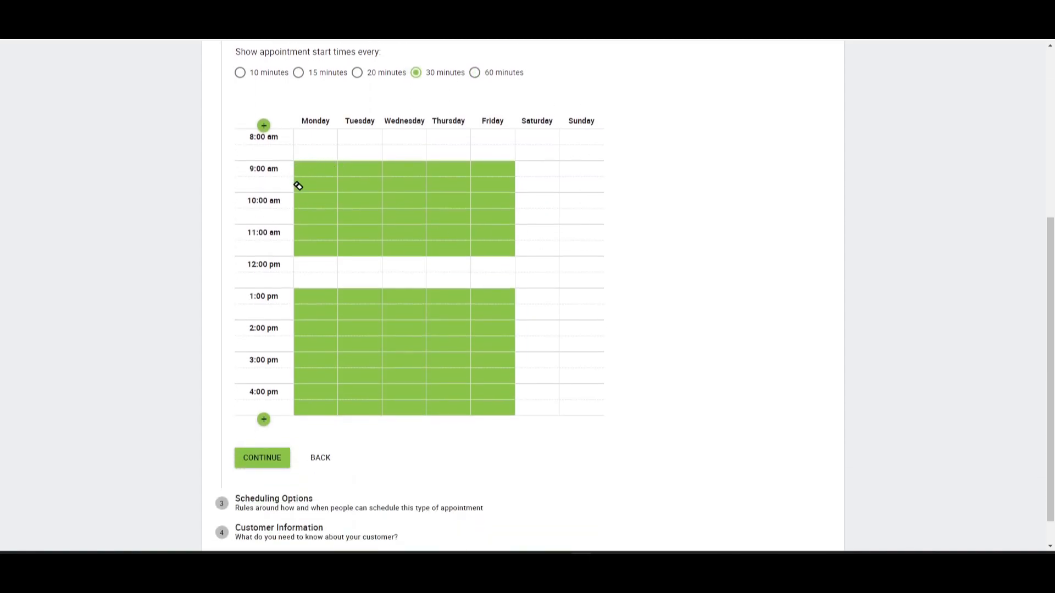
{"action": "scroll", "coordinate": [495, 327], "scroll_direction": "down", "scroll_amount": 1}
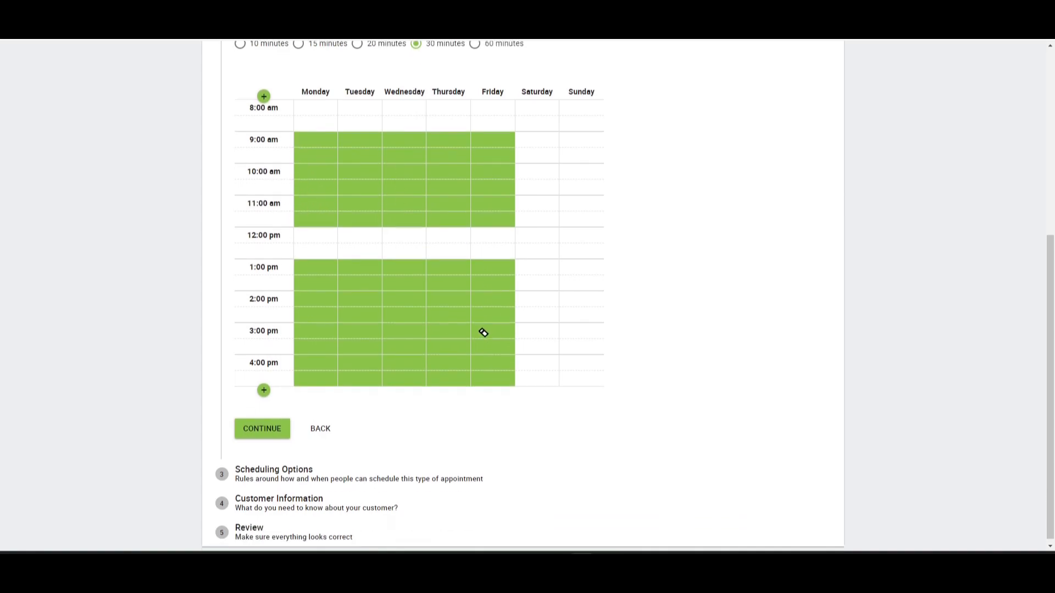
{"action": "left_click", "coordinate": [268, 427]}
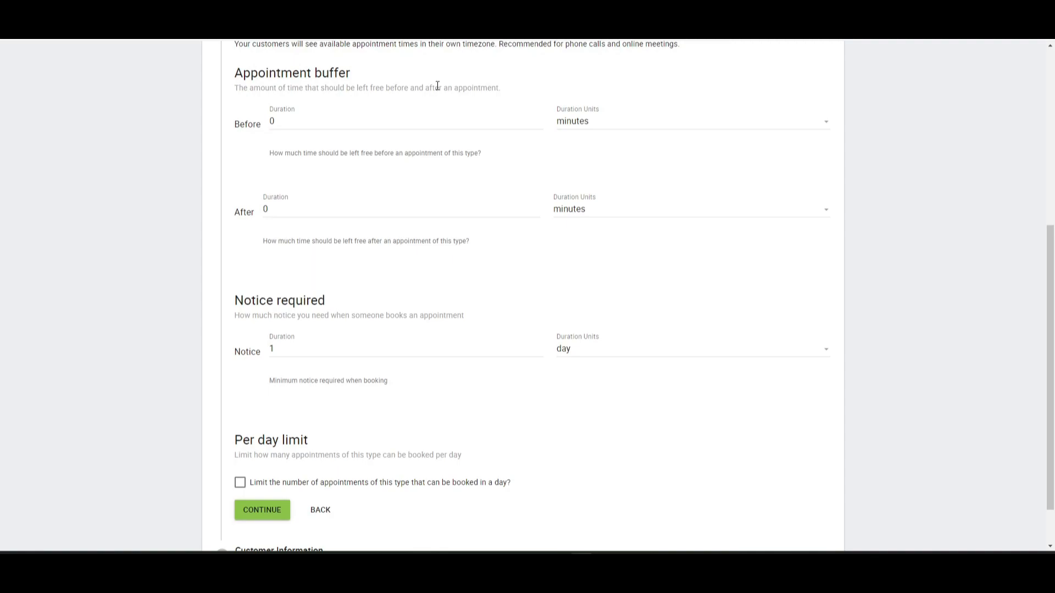
Set both the before and after appointment buffers to 15 minutes.
{"action": "left_click", "coordinate": [311, 123]}
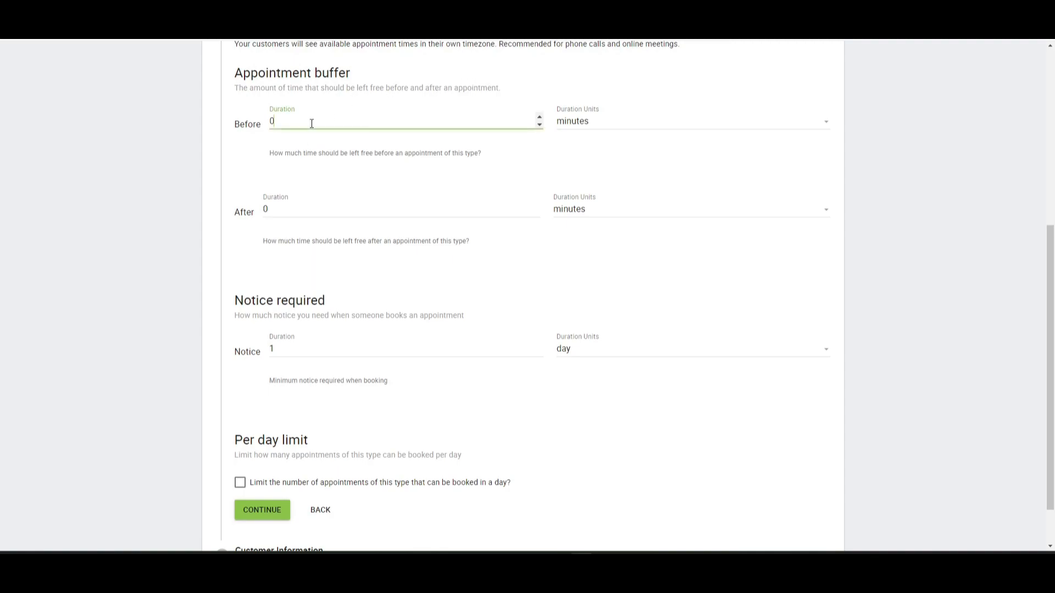
{"action": "left_click", "coordinate": [603, 168]}
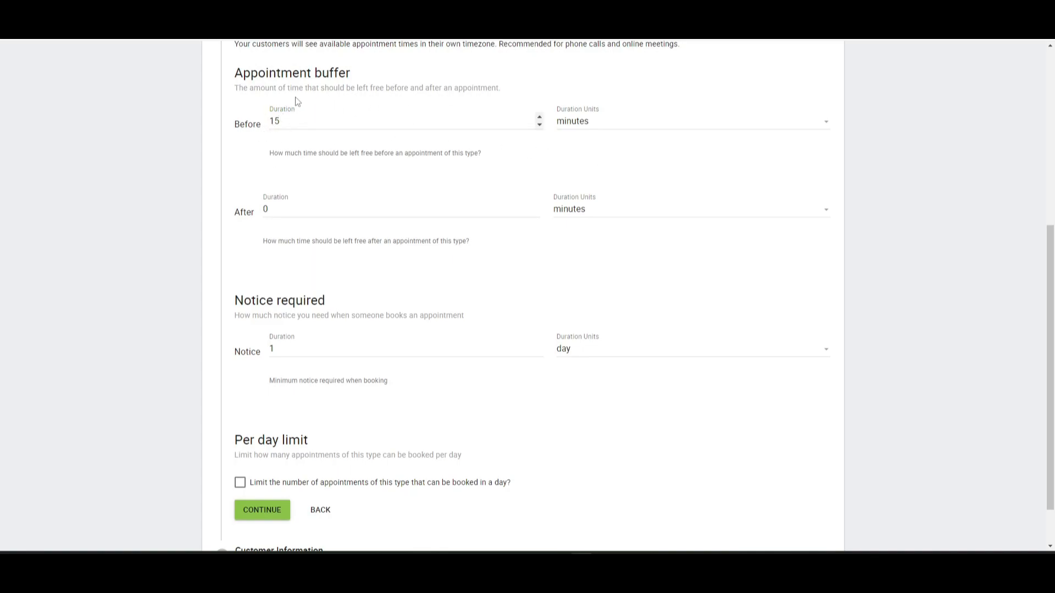
{"action": "left_click", "coordinate": [316, 206]}
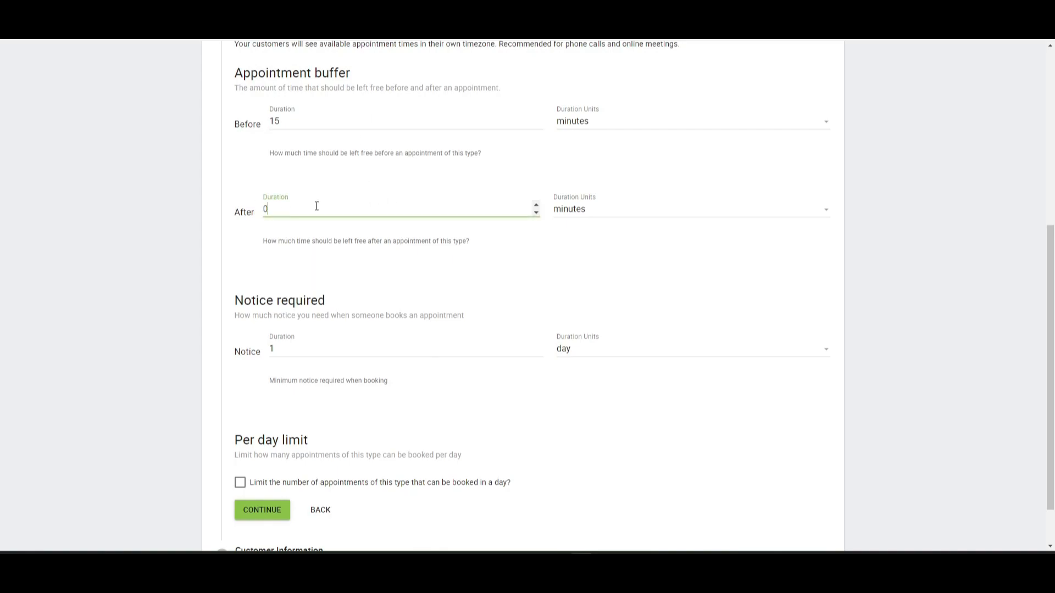
{"action": "type", "text": "15"}
{"action": "left_click", "coordinate": [521, 249]}
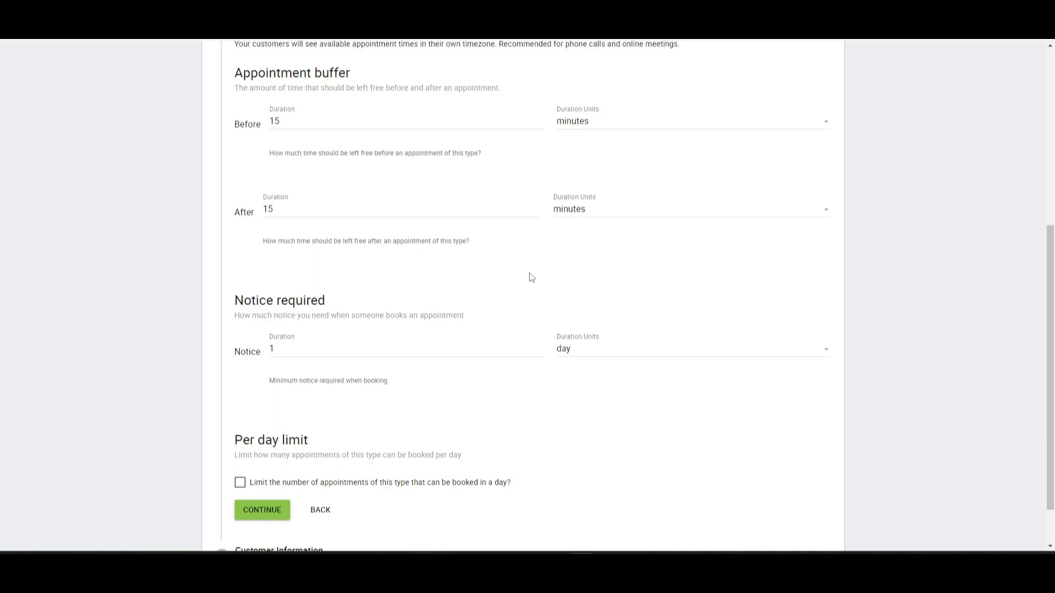
Set the required booking notice to 3 days.
{"action": "scroll", "coordinate": [531, 277], "scroll_direction": "down", "scroll_amount": 1}
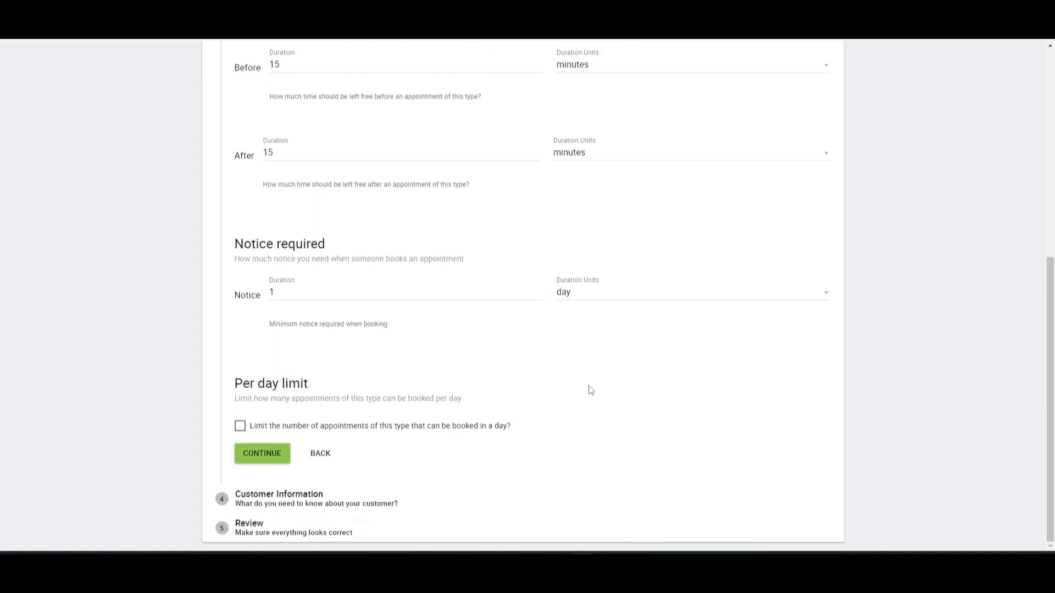
{"action": "left_click_drag", "start_coordinate": [238, 257], "coordinate": [490, 264]}
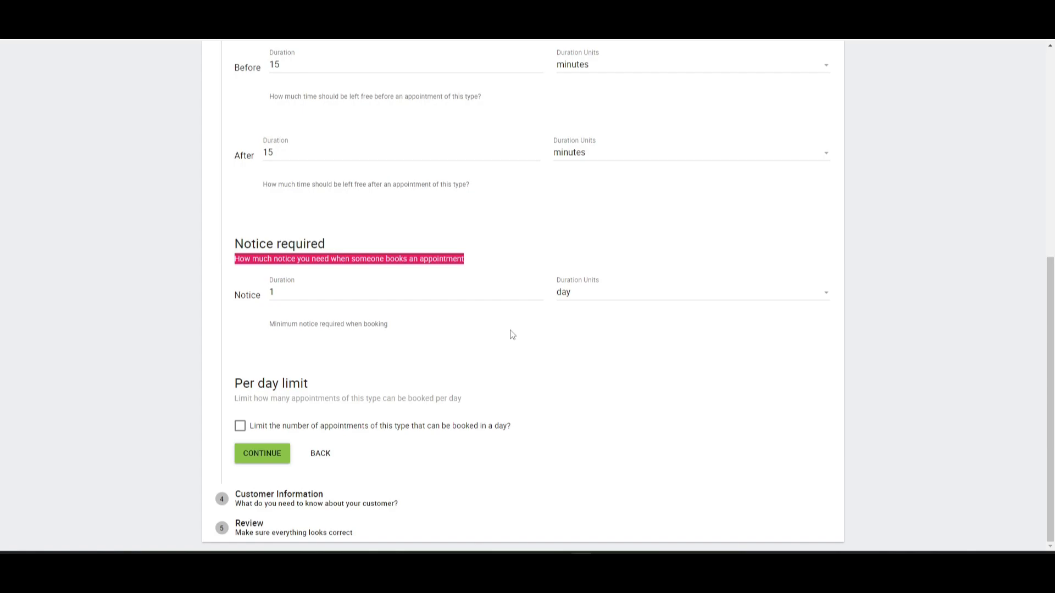
{"action": "left_click", "coordinate": [298, 292]}
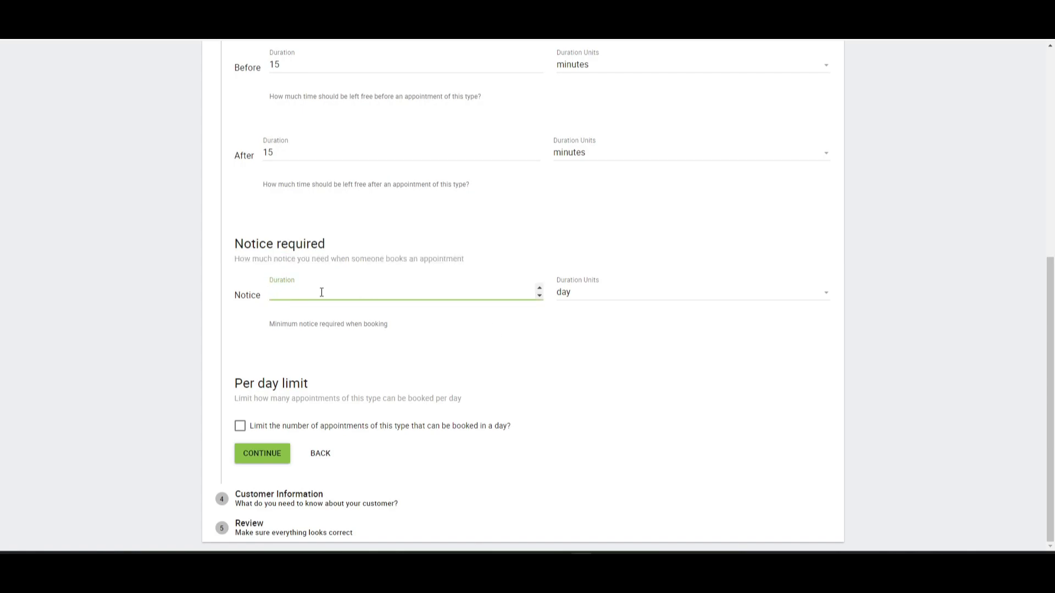
{"action": "left_click", "coordinate": [497, 356]}
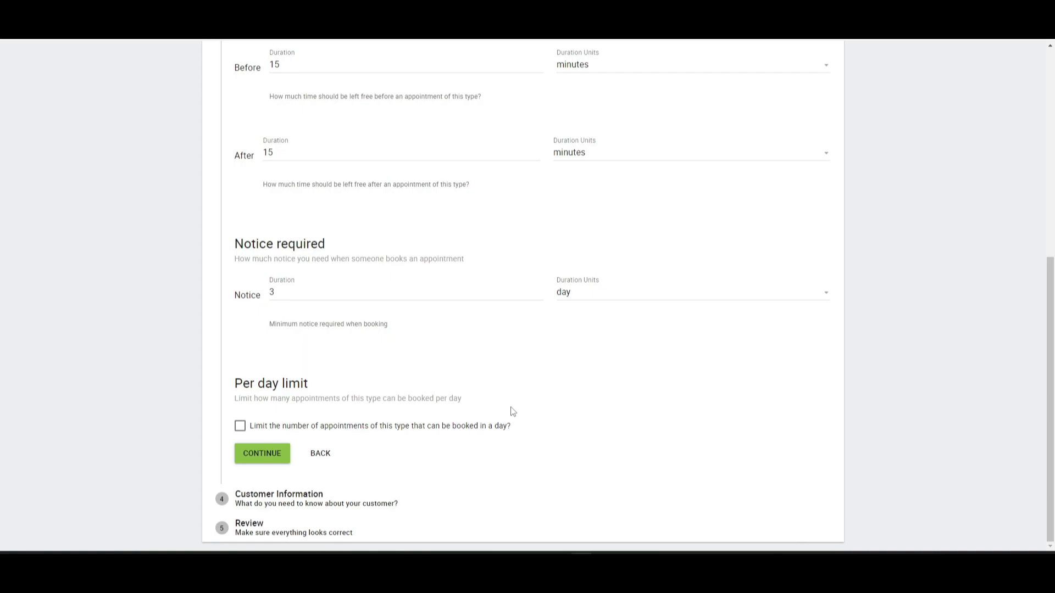
Continue from Scheduling Options to the Customer Information step.
{"action": "left_click", "coordinate": [256, 457]}
{"action": "scroll", "coordinate": [522, 411], "scroll_direction": "up", "scroll_amount": 2}
{"action": "scroll", "coordinate": [524, 411], "scroll_direction": "down", "scroll_amount": 2}
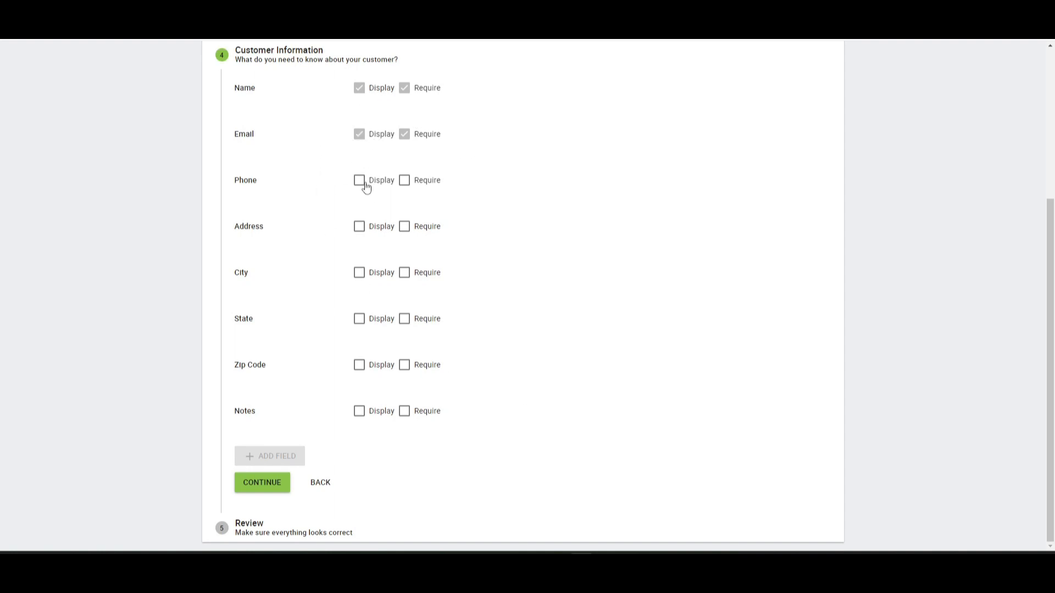
Display the Phone field, display and require the Notes field, and continue to the Review step.
{"action": "left_click", "coordinate": [416, 189]}
{"action": "left_click", "coordinate": [406, 184]}
{"action": "left_click", "coordinate": [359, 411]}
{"action": "left_click", "coordinate": [405, 411]}
{"action": "left_click", "coordinate": [258, 490]}
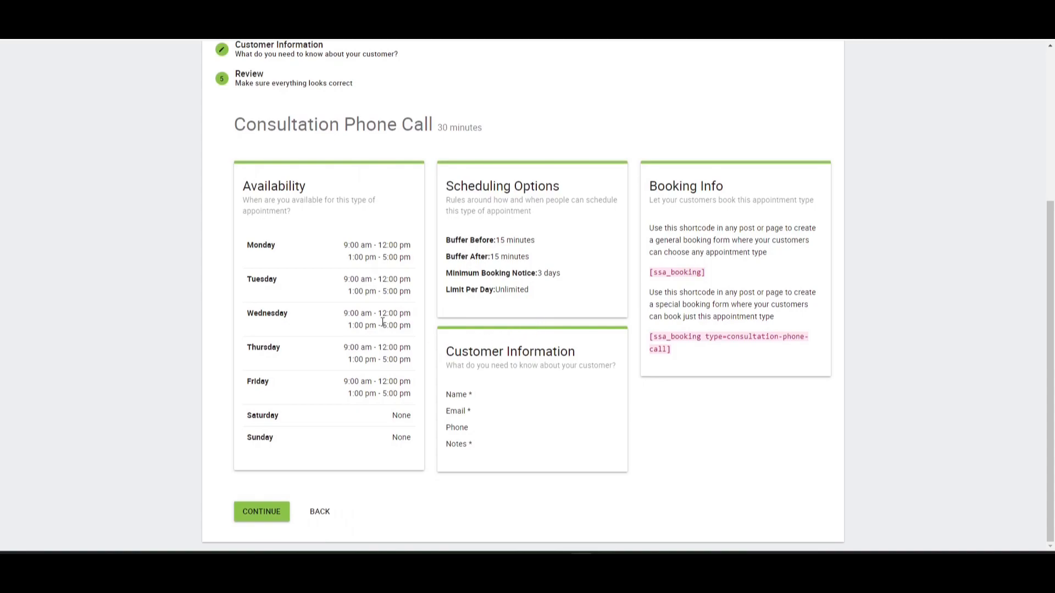
Review the Consultation Phone Call summary and finish the setup wizard.
{"action": "left_click_drag", "start_coordinate": [350, 244], "coordinate": [445, 263]}
{"action": "left_click", "coordinate": [339, 251]}
{"action": "left_click_drag", "start_coordinate": [345, 246], "coordinate": [409, 246]}
{"action": "left_click_drag", "start_coordinate": [345, 259], "coordinate": [446, 266]}
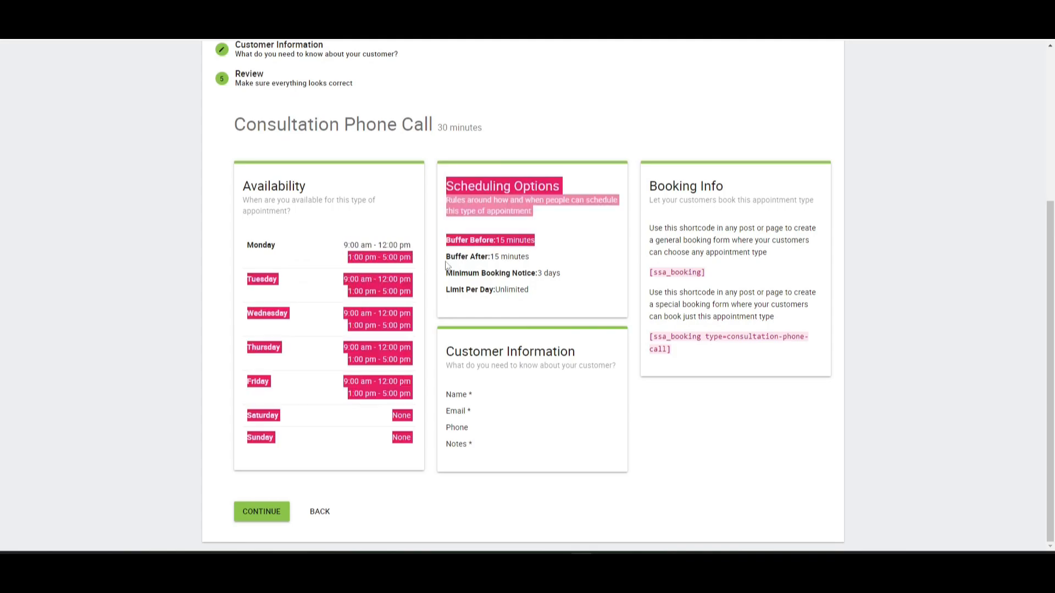
{"action": "left_click", "coordinate": [399, 242]}
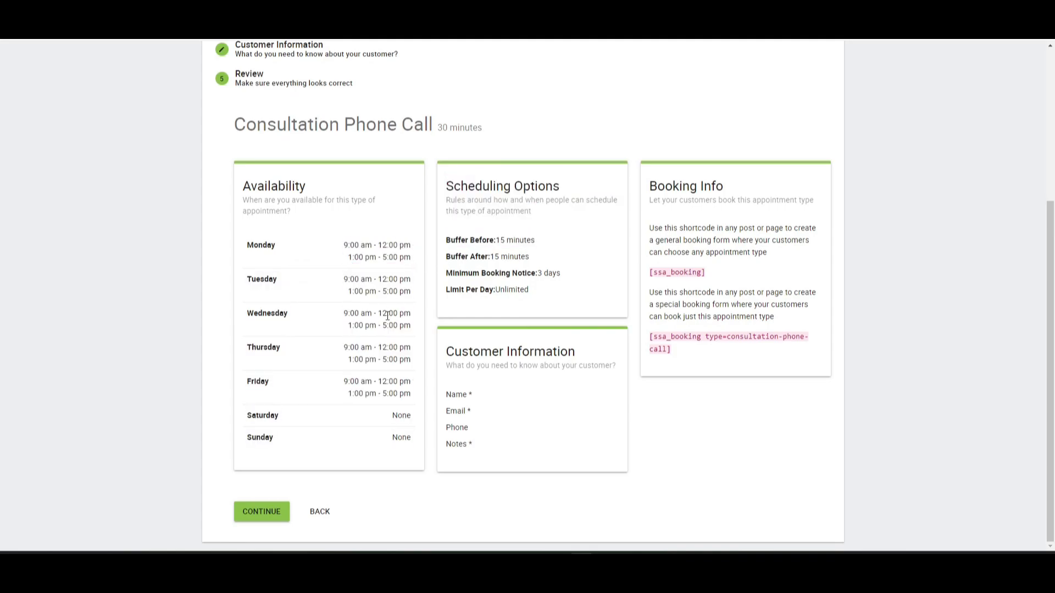
{"action": "left_click", "coordinate": [272, 513]}
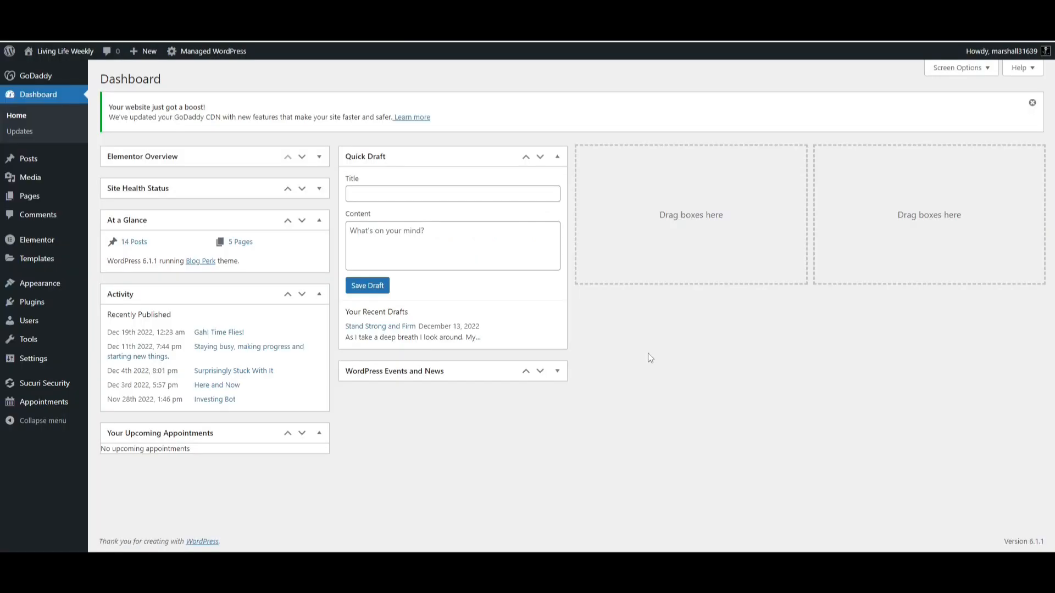
Open the Elementor Experimentation page for editing with Elementor.
{"action": "left_click", "coordinate": [29, 202]}
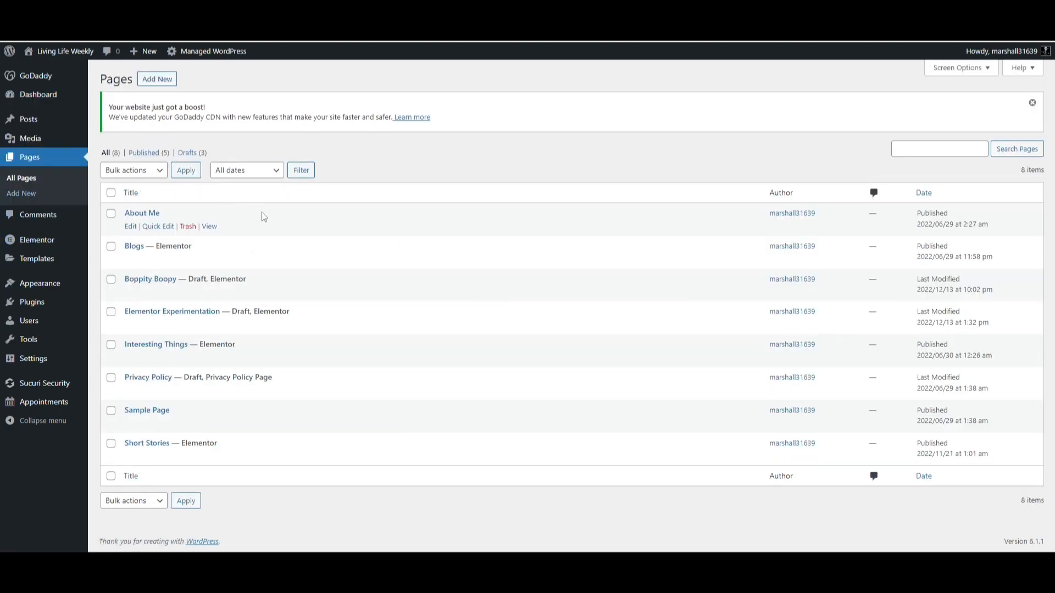
{"action": "left_click", "coordinate": [160, 316]}
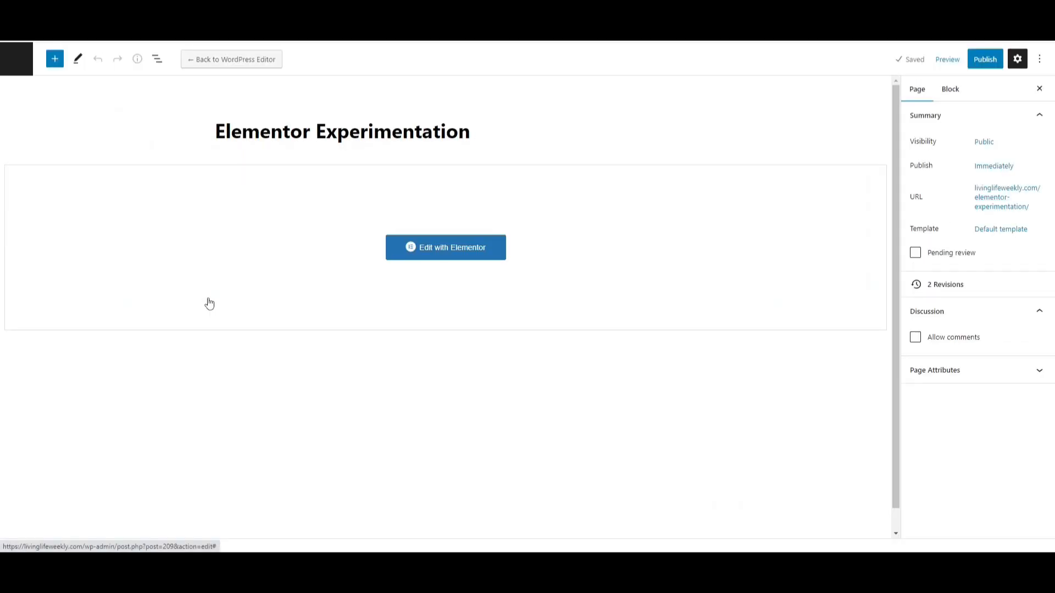
{"action": "left_click", "coordinate": [449, 254]}
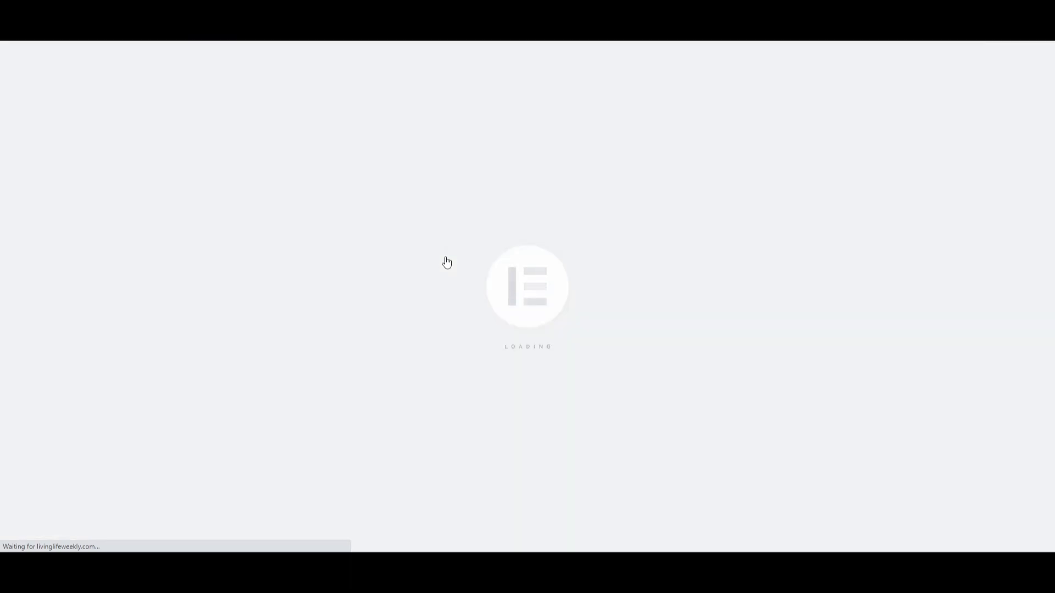
{"action": "scroll", "coordinate": [473, 358], "scroll_direction": "down", "scroll_amount": 5}
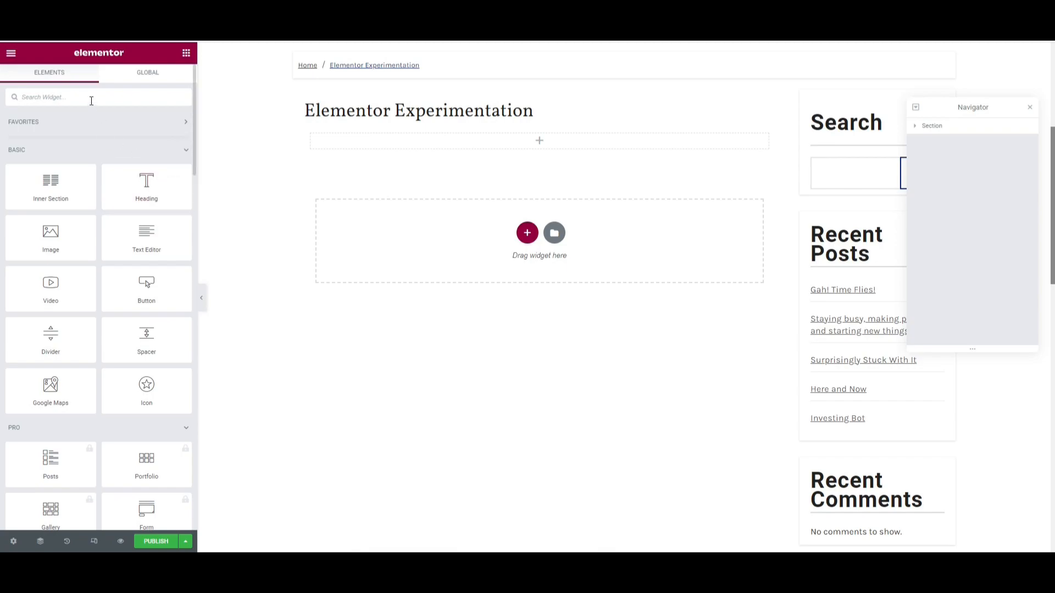
Search widgets for app and add a Schedule an Appointment widget into the empty section.
{"action": "type", "text": "appo"}
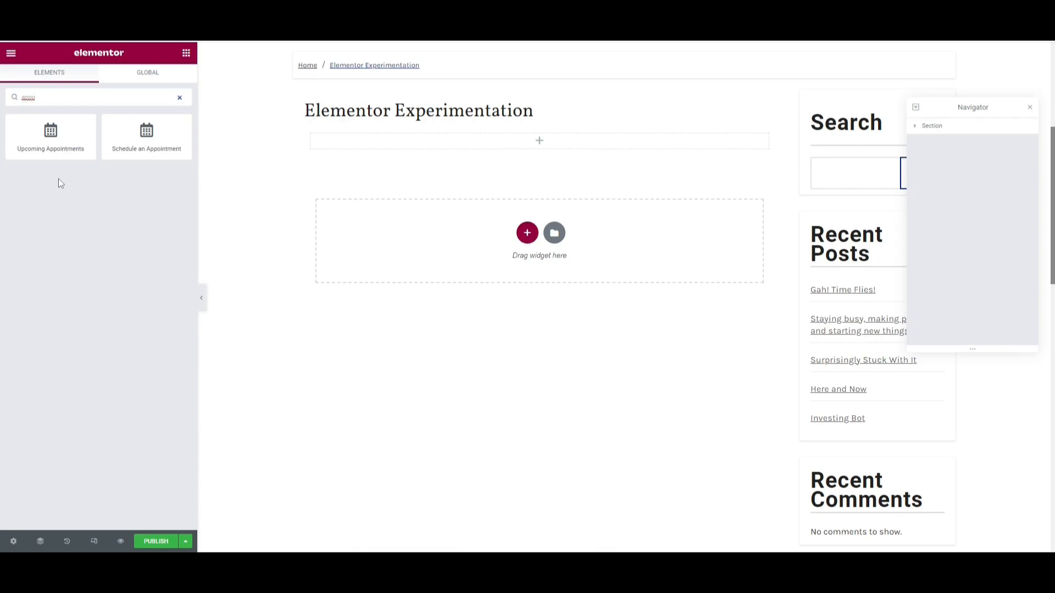
{"action": "left_click_drag", "start_coordinate": [127, 153], "coordinate": [492, 266]}
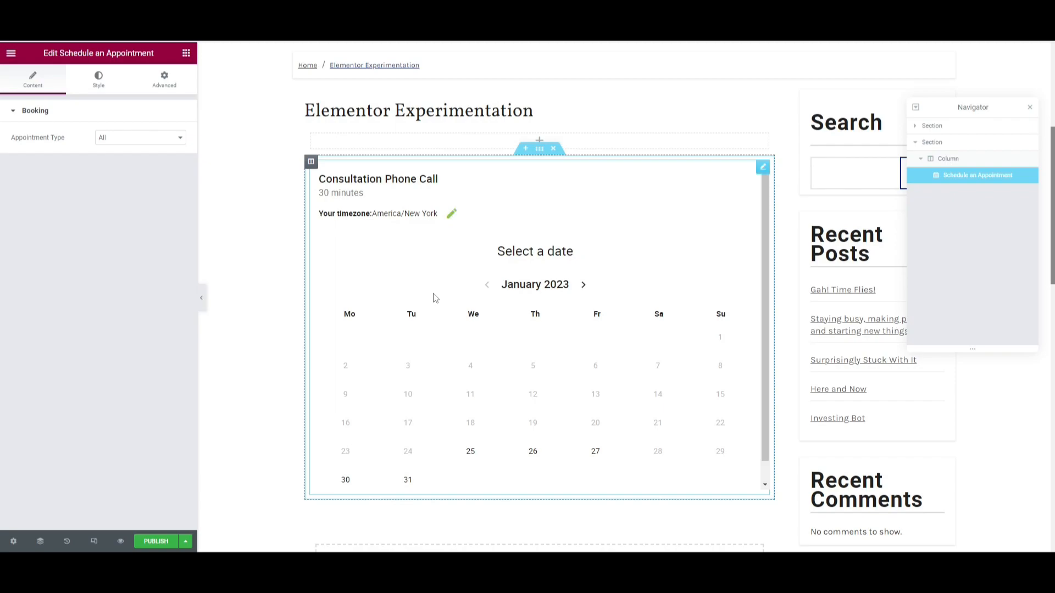
Browse the appointment widget's Style and Advanced settings, including Motion Effects and Transform.
{"action": "left_click", "coordinate": [102, 81]}
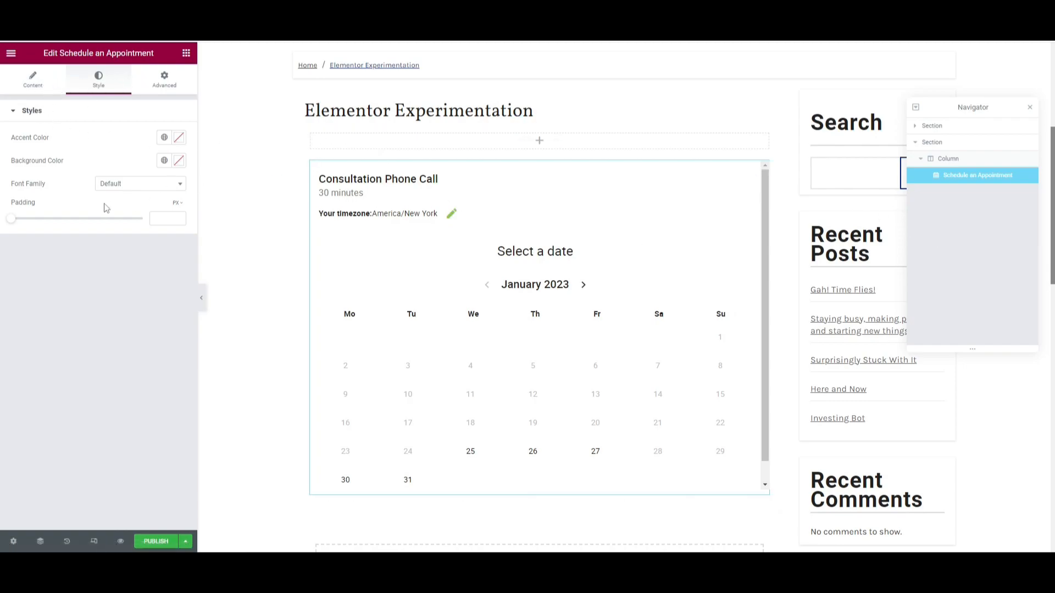
{"action": "left_click", "coordinate": [150, 91]}
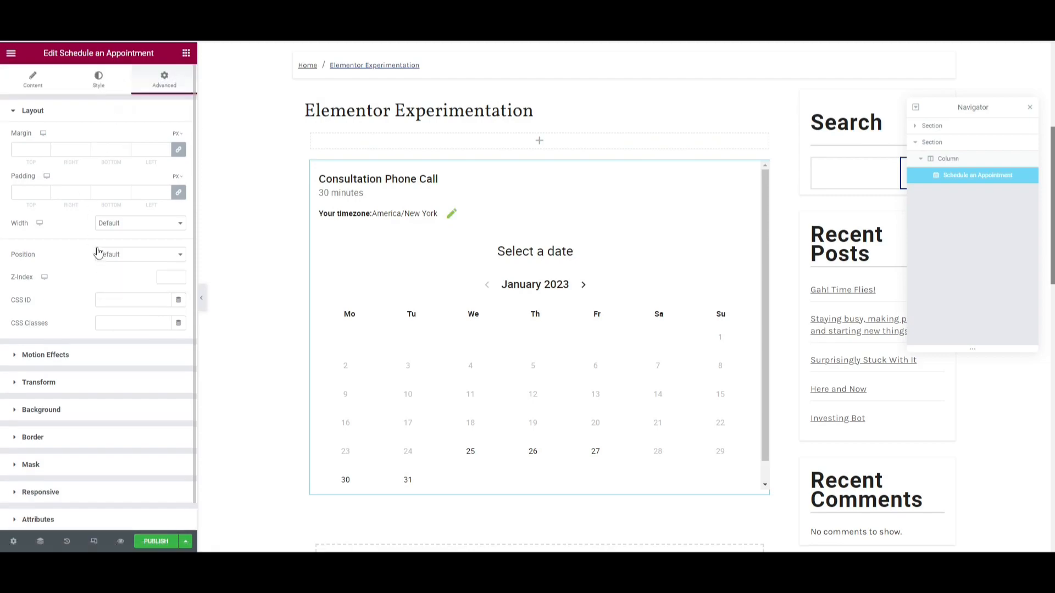
{"action": "scroll", "coordinate": [94, 264], "scroll_direction": "down", "scroll_amount": 1}
{"action": "left_click", "coordinate": [36, 355]}
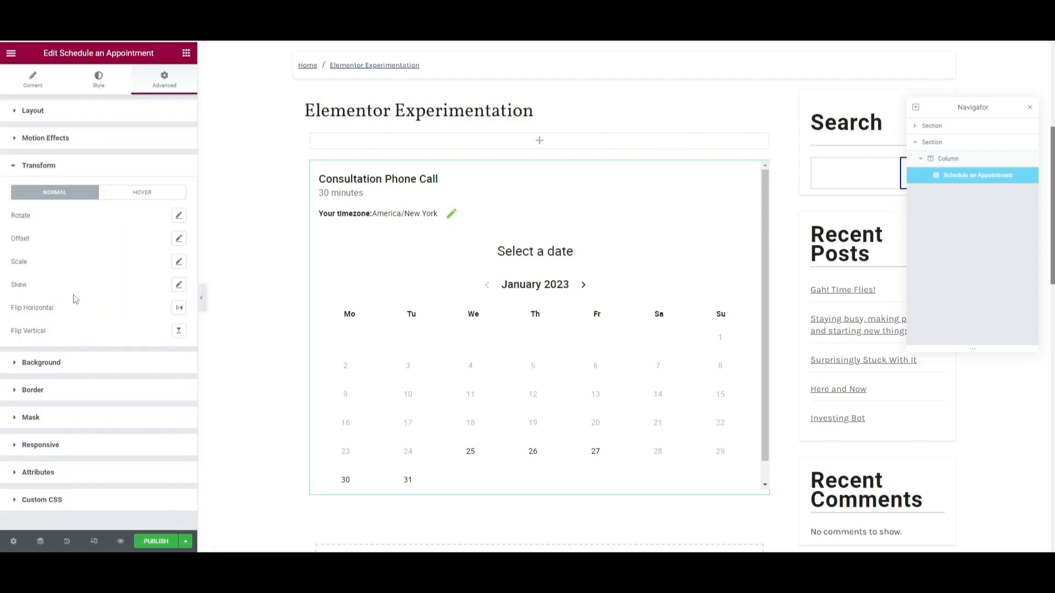
{"action": "left_click", "coordinate": [38, 166]}
{"action": "left_click", "coordinate": [34, 81]}
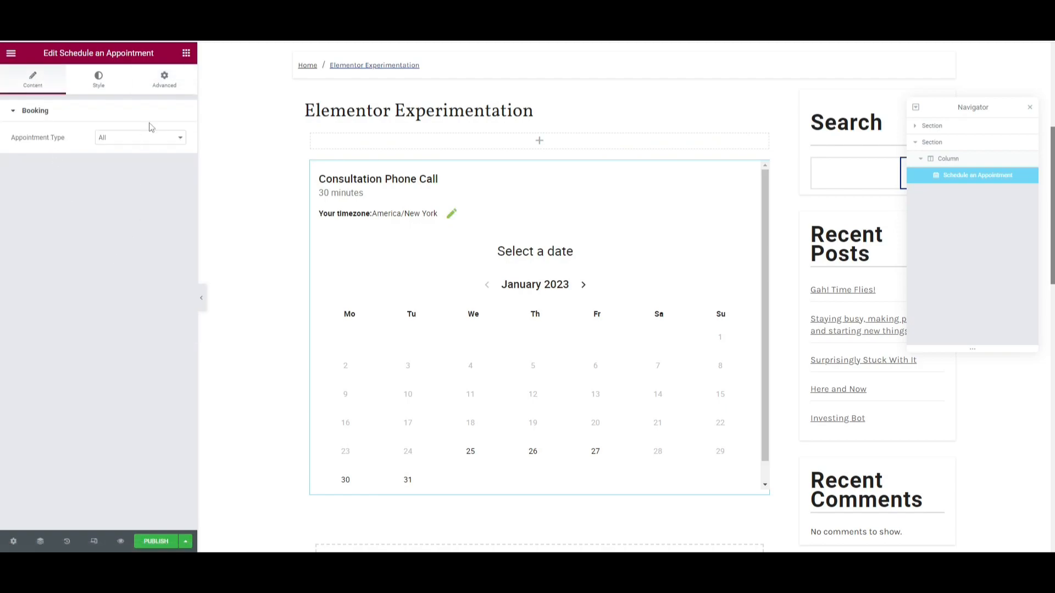
Set the widget's Appointment Type to Consultation Phone Call.
{"action": "left_click", "coordinate": [144, 137]}
{"action": "left_click", "coordinate": [148, 159]}
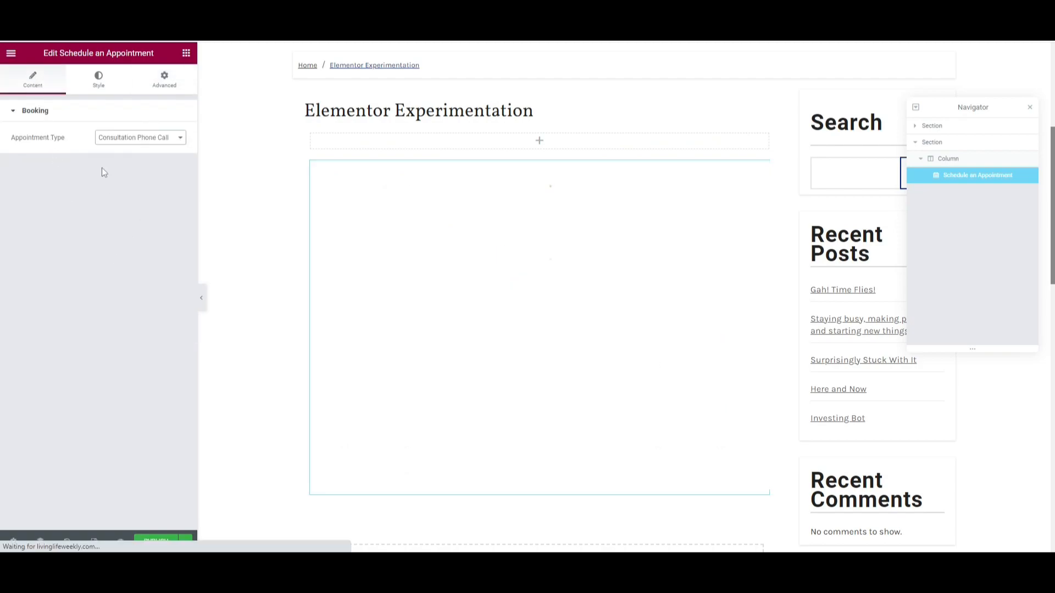
{"action": "scroll", "coordinate": [576, 330], "scroll_direction": "down", "scroll_amount": 1}
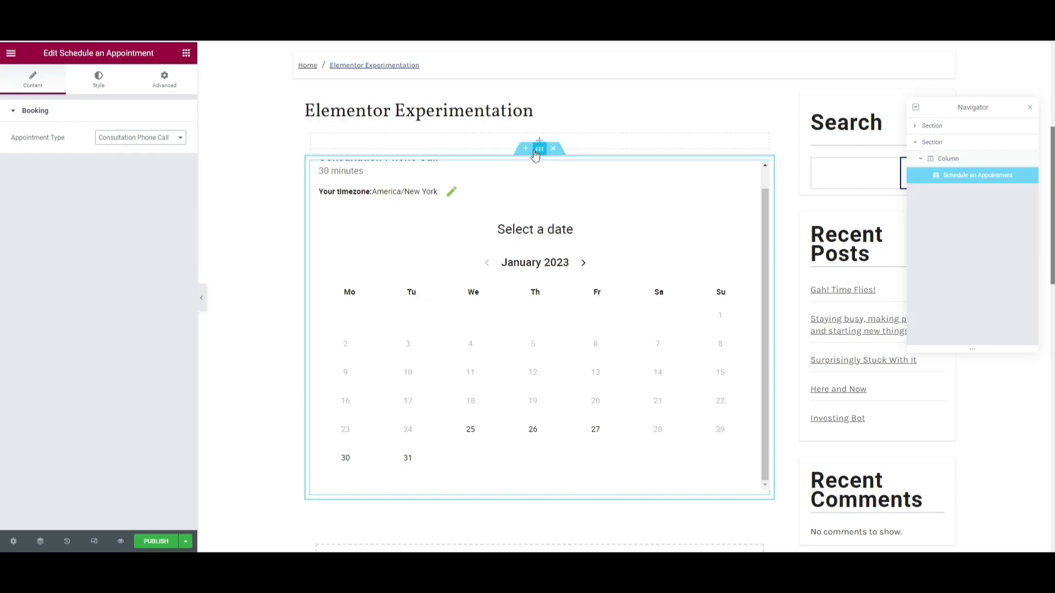
Open the widget's style settings and check the font family options.
{"action": "left_click", "coordinate": [101, 87]}
{"action": "left_click", "coordinate": [139, 185]}
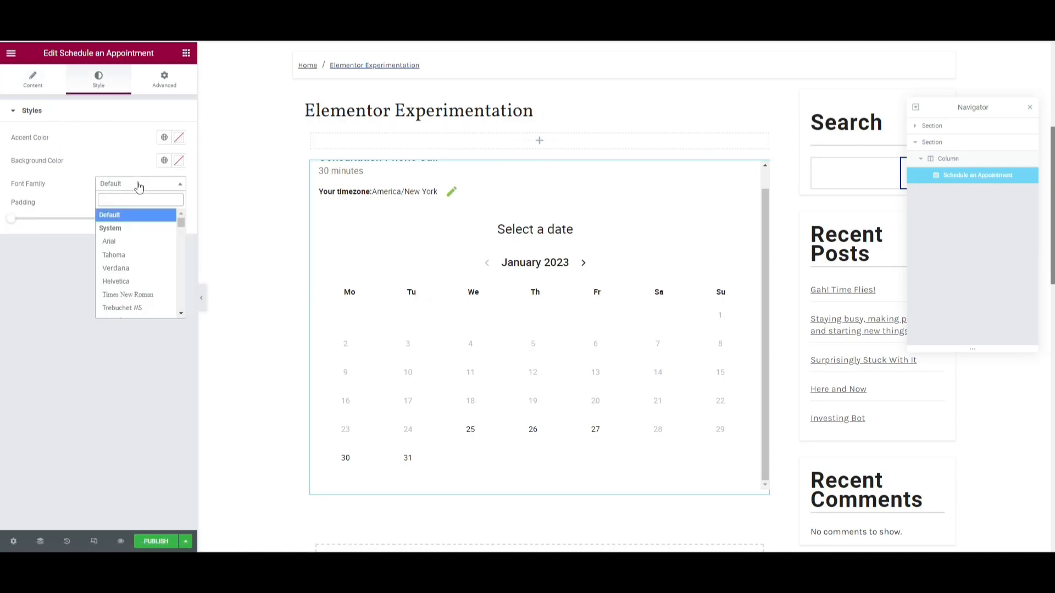
{"action": "left_click", "coordinate": [140, 186]}
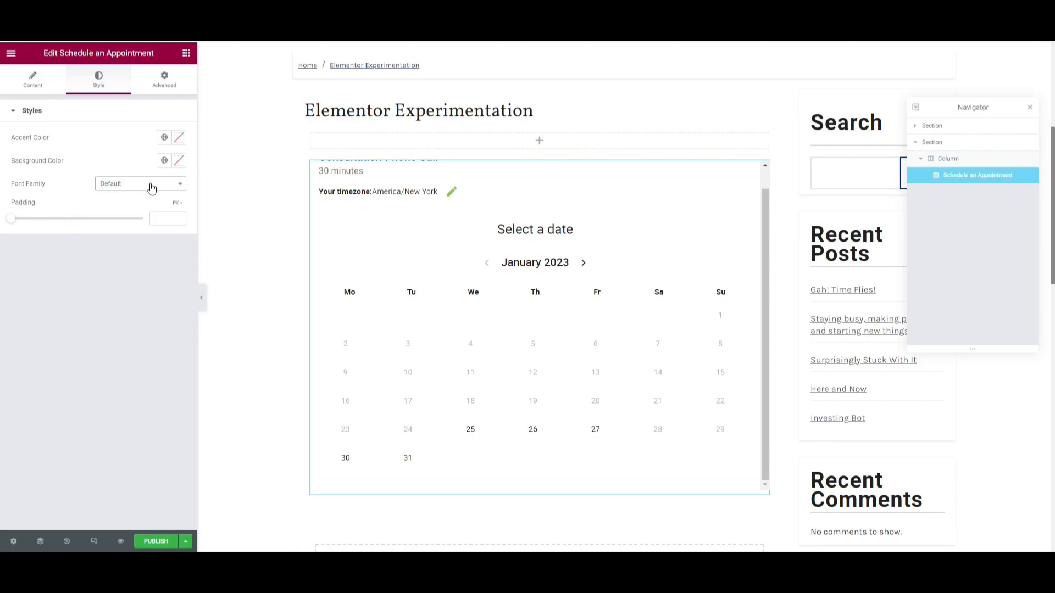
Set the widget's accent colour to #FF0000.
{"action": "left_click", "coordinate": [179, 143]}
{"action": "left_click", "coordinate": [177, 180]}
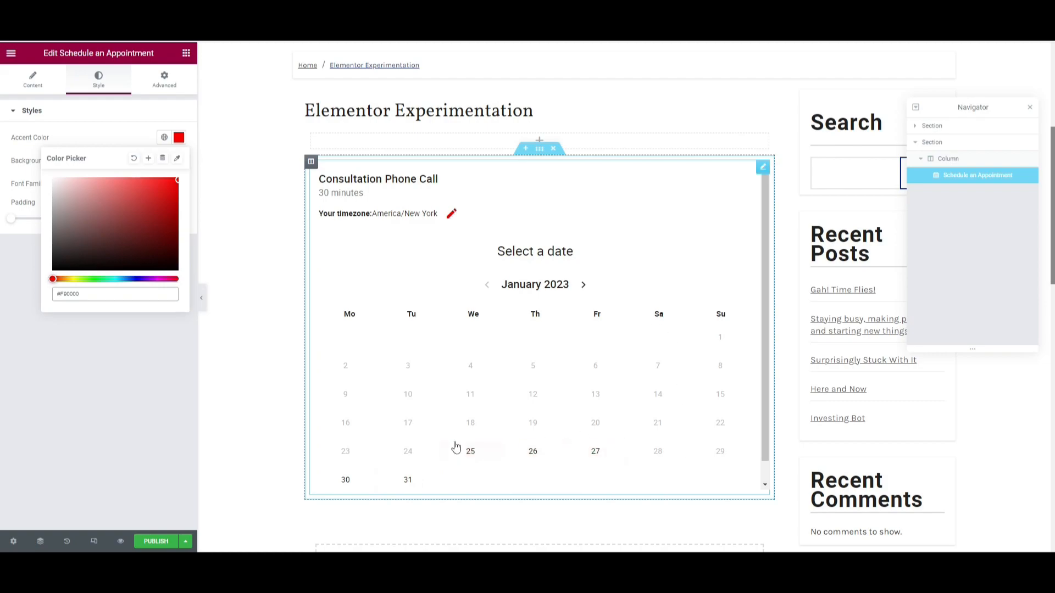
{"action": "left_click", "coordinate": [75, 140]}
{"action": "left_click", "coordinate": [182, 163]}
{"action": "left_click_drag", "start_coordinate": [144, 237], "coordinate": [15, 322]}
{"action": "left_click", "coordinate": [134, 181]}
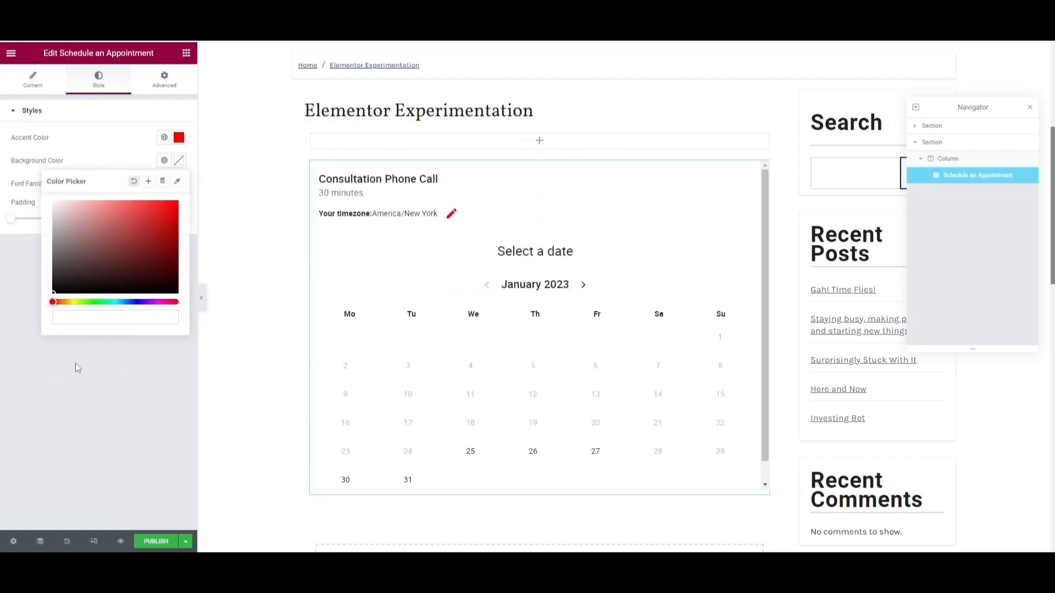
{"action": "left_click", "coordinate": [67, 362]}
Set the widget's accent colour to light blue #63A1FF.
{"action": "left_click", "coordinate": [179, 137]}
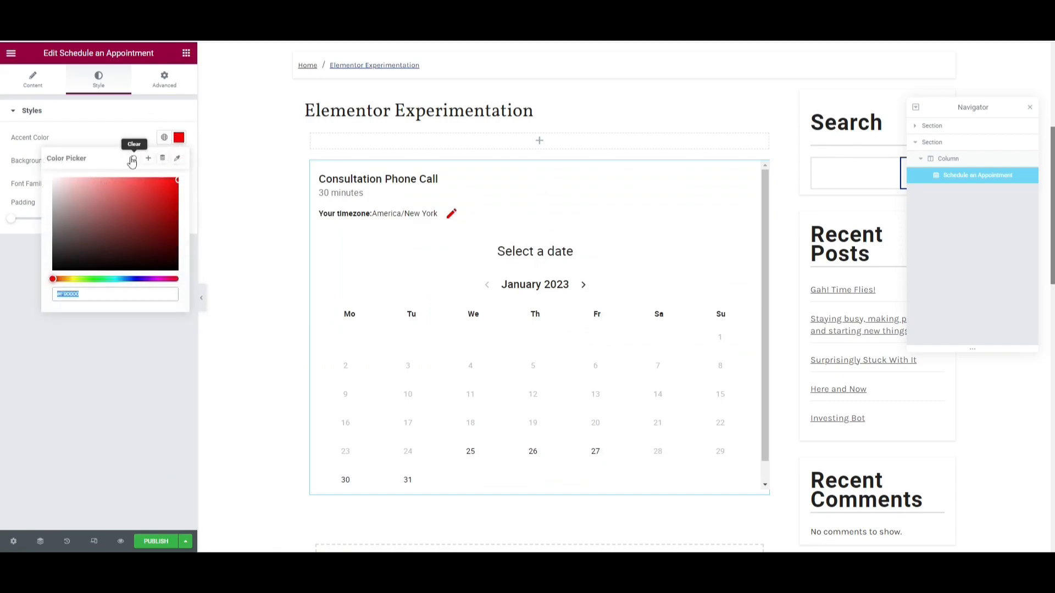
{"action": "left_click_drag", "start_coordinate": [88, 279], "coordinate": [127, 279]}
{"action": "left_click", "coordinate": [139, 210]}
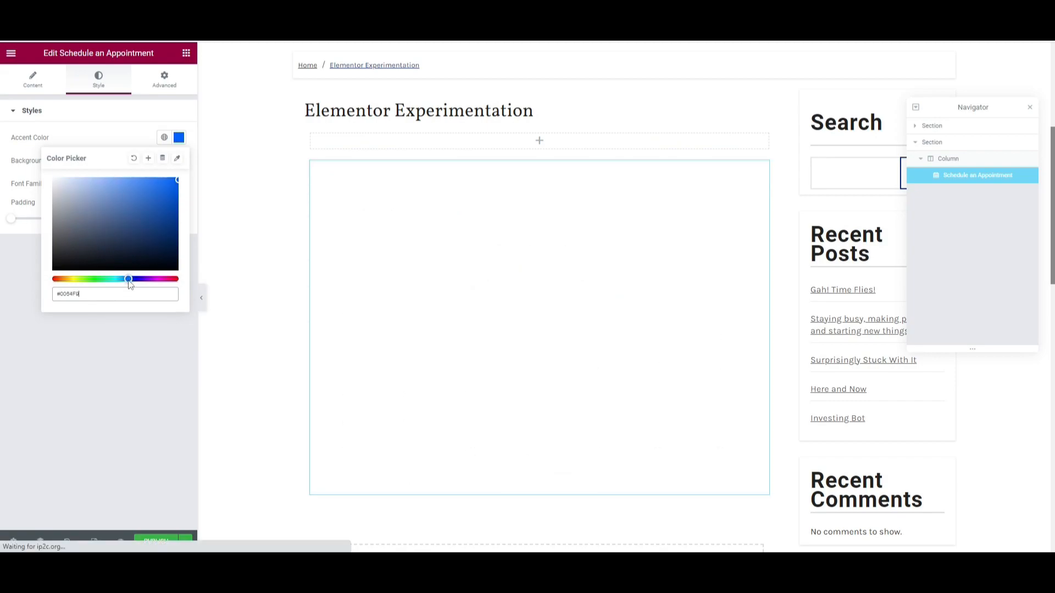
{"action": "left_click_drag", "start_coordinate": [133, 181], "coordinate": [129, 167]}
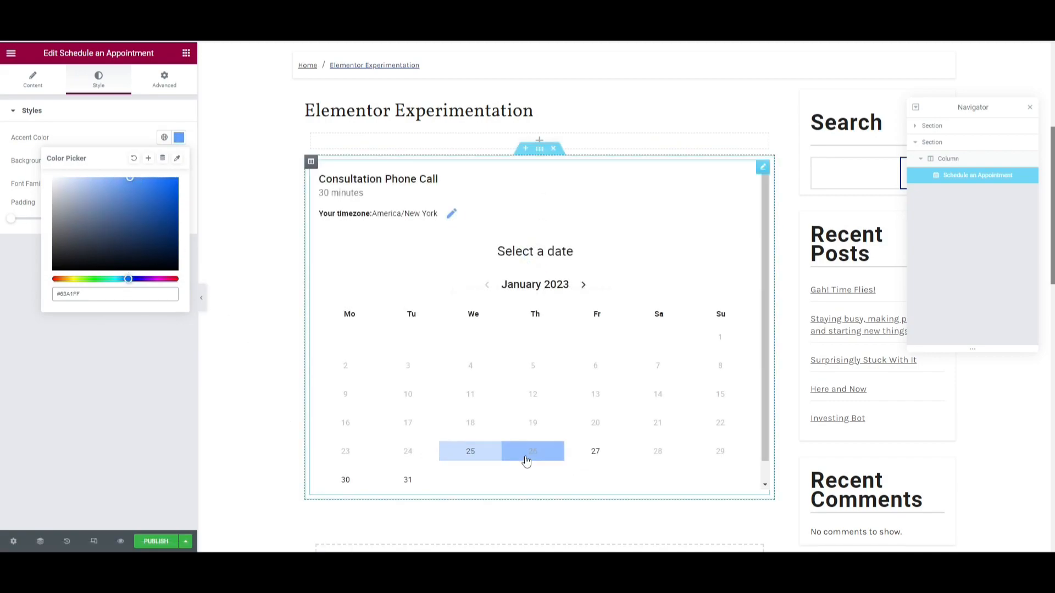
{"action": "left_click", "coordinate": [99, 117]}
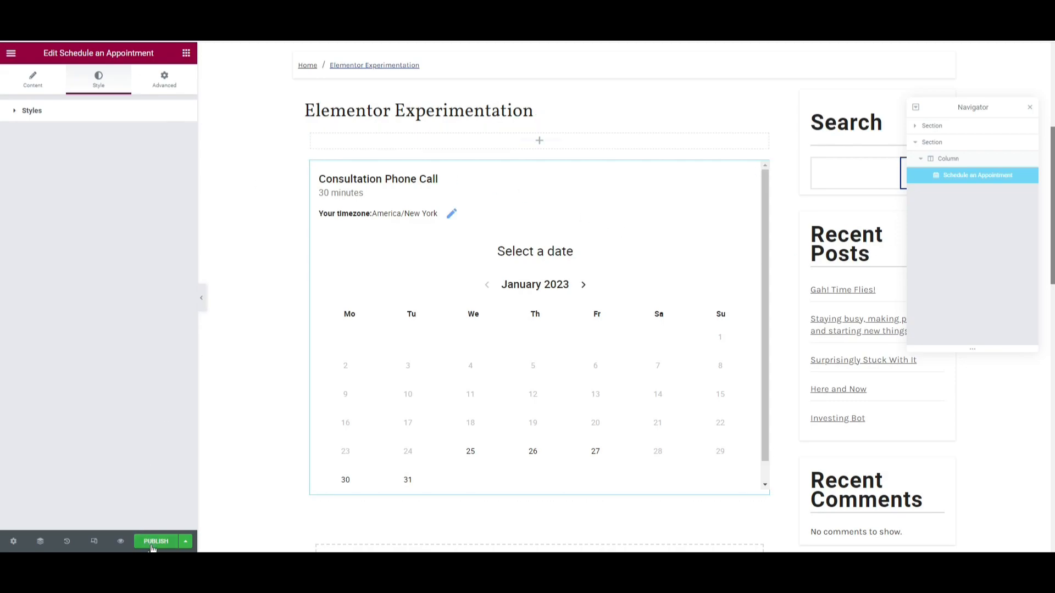
Save the page as a draft and open its preview.
{"action": "left_click", "coordinate": [186, 541]}
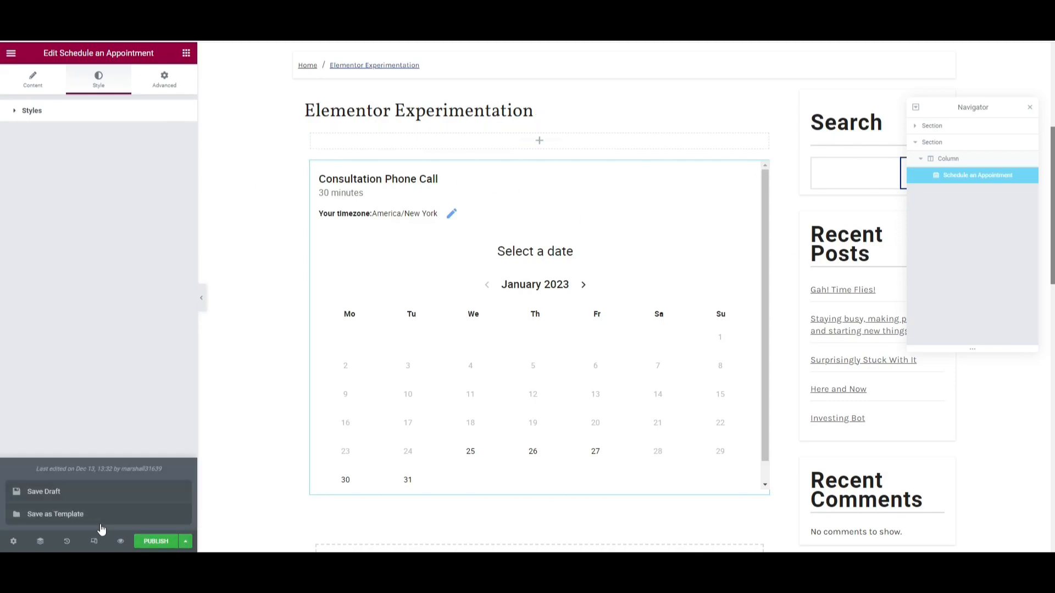
{"action": "left_click", "coordinate": [66, 490]}
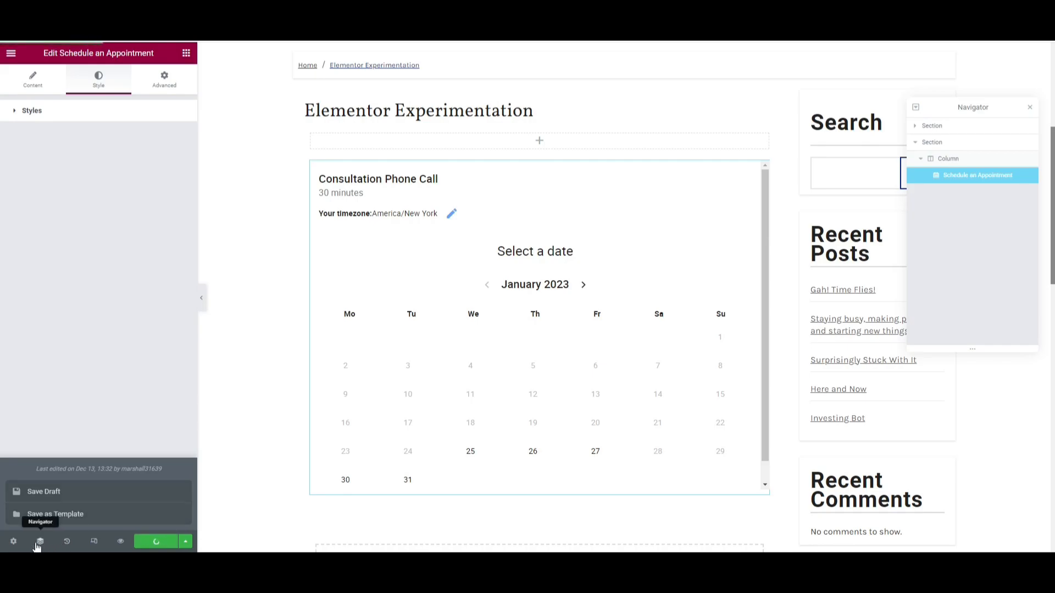
{"action": "left_click", "coordinate": [119, 543]}
Pick January 27 at 11:30 AM in the booking calendar.
{"action": "scroll", "coordinate": [188, 288], "scroll_direction": "down", "scroll_amount": 9}
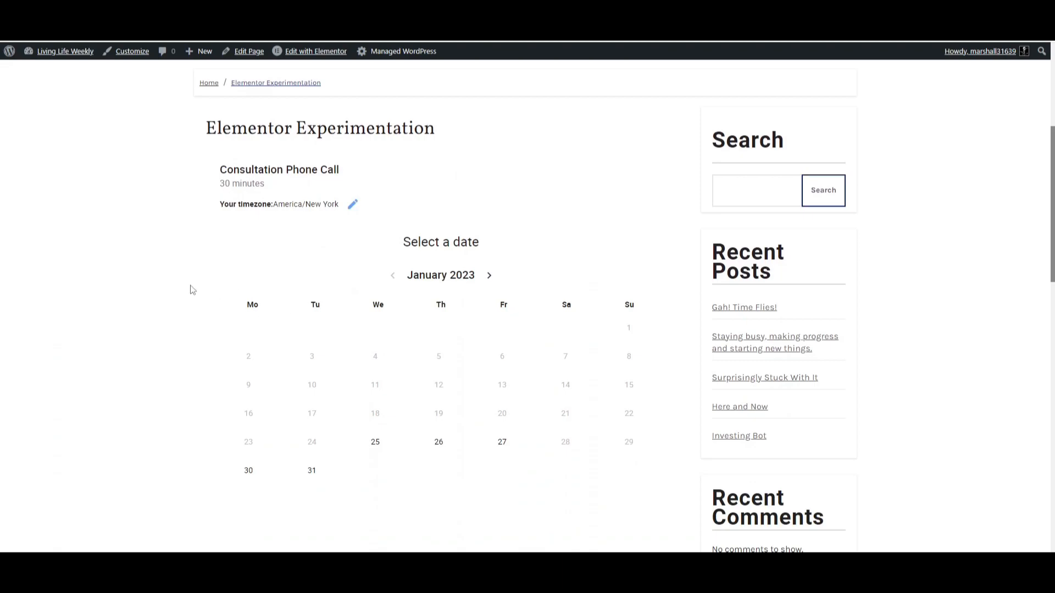
{"action": "scroll", "coordinate": [271, 316], "scroll_direction": "up", "scroll_amount": 2}
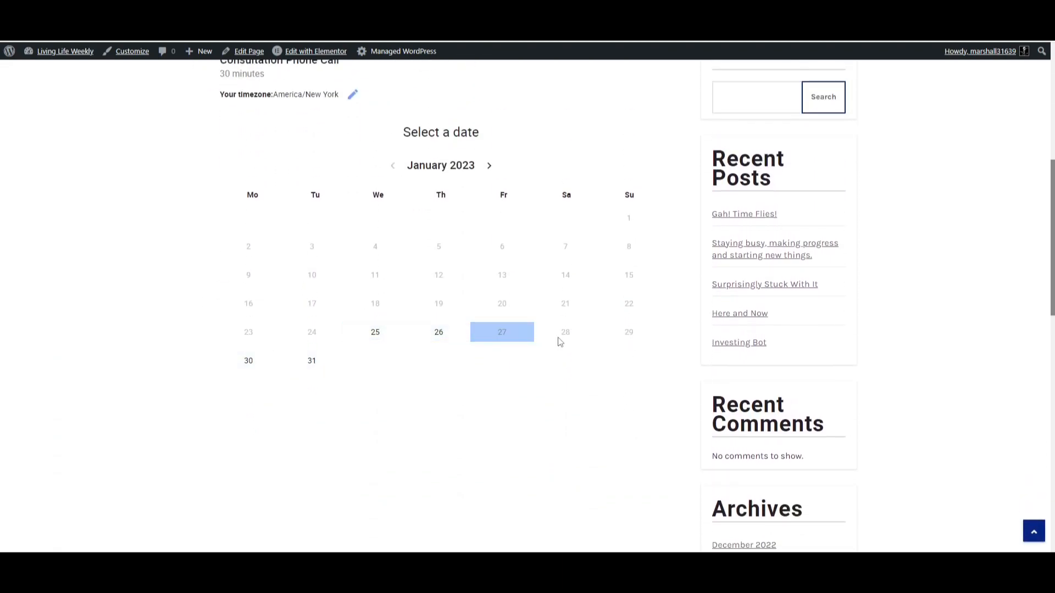
{"action": "left_click", "coordinate": [492, 333]}
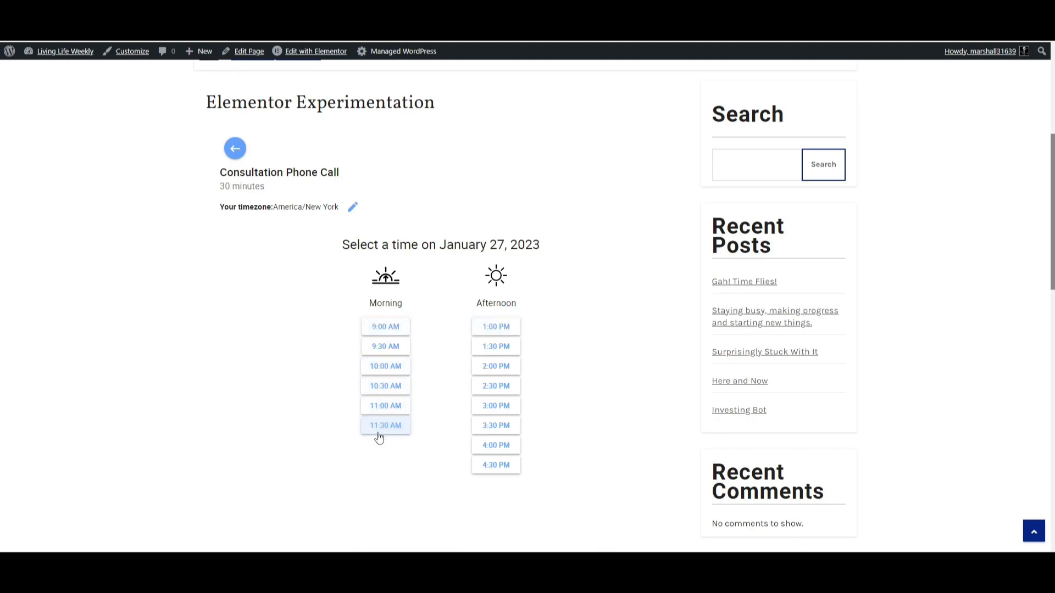
{"action": "left_click", "coordinate": [392, 428]}
Fill in the booking form's name and email with test and a ten-digit dummy phone number.
{"action": "left_click", "coordinate": [269, 227]}
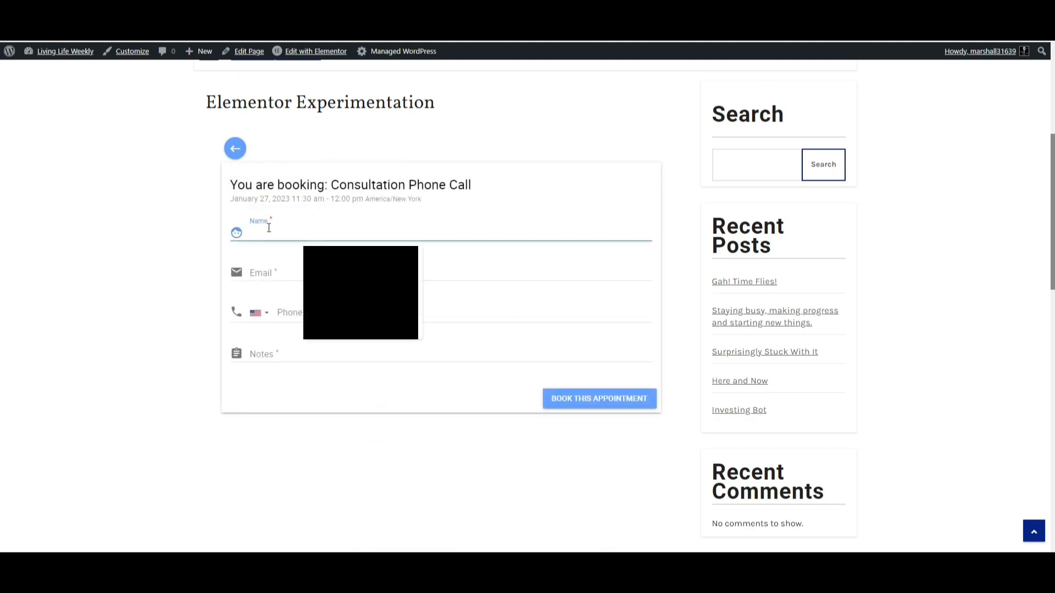
{"action": "type", "text": "test"}
{"action": "left_click", "coordinate": [266, 274]}
{"action": "type", "text": "test"}
{"action": "left_click", "coordinate": [340, 318]}
{"action": "type", "text": "111111111111111"}
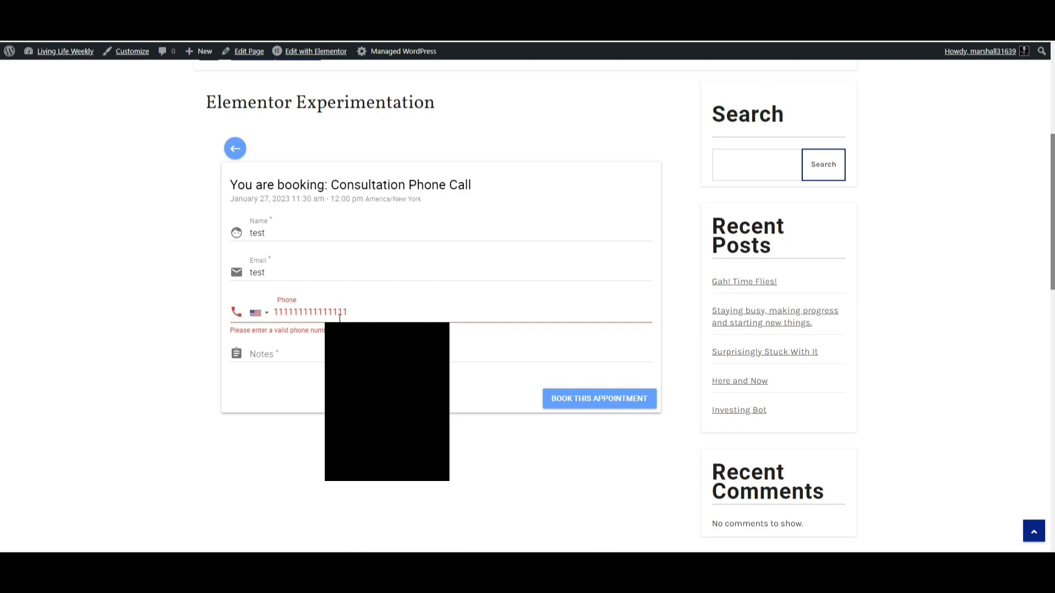
{"action": "key", "text": "BackSpace"}
{"action": "key", "text": "BackSpace"}
{"action": "key", "text": "BackSpace"}
{"action": "key", "text": "BackSpace"}
{"action": "key", "text": "BackSpace"}
{"action": "key", "text": "BackSpace"}
{"action": "key", "text": "BackSpace"}
{"action": "key", "text": "BackSpace"}
{"action": "type", "text": "1234567890"}
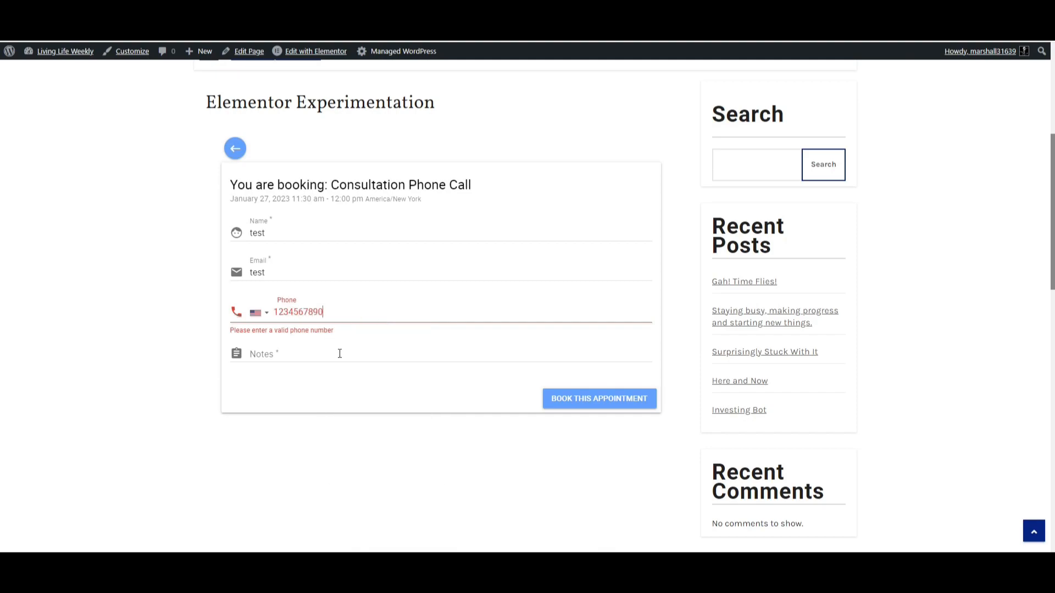
Enter test notes in the booking form's Notes field.
{"action": "left_click", "coordinate": [258, 313]}
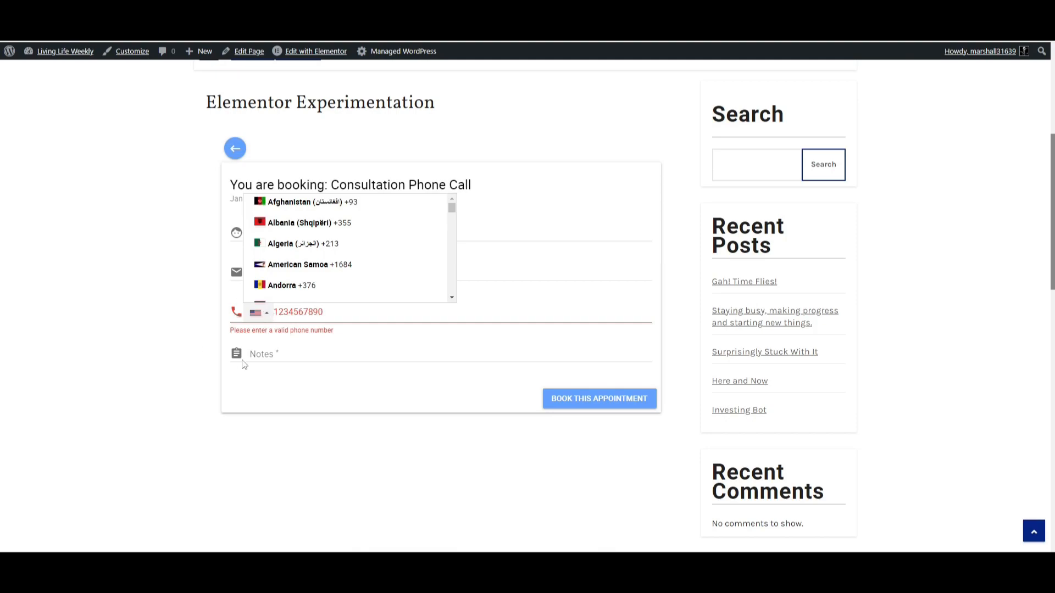
{"action": "left_click", "coordinate": [318, 359]}
{"action": "type", "text": "test notes"}
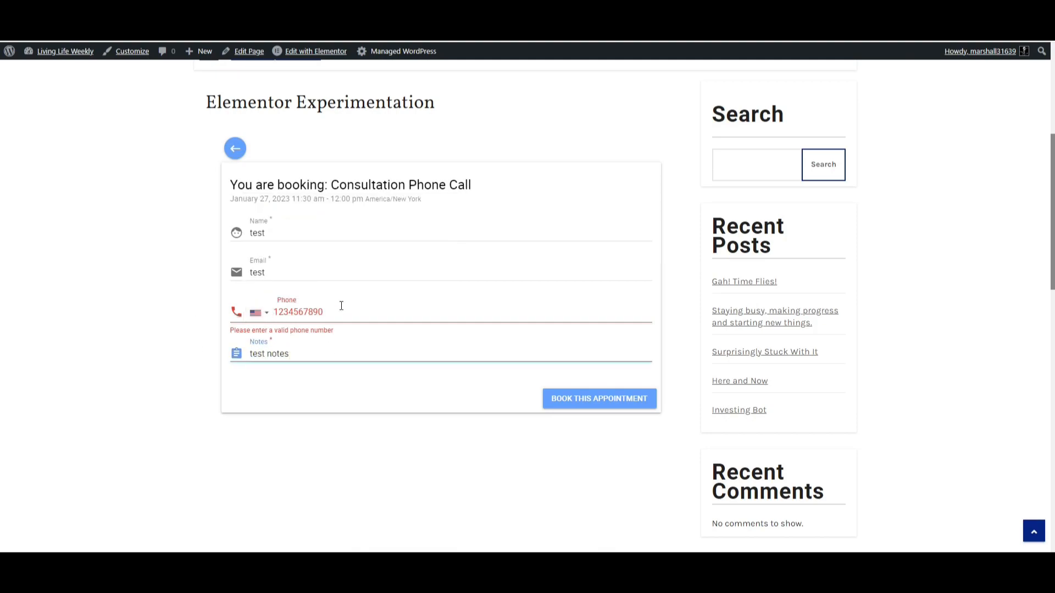
Clear the phone number field and book the appointment.
{"action": "left_click", "coordinate": [341, 306]}
{"action": "key", "text": "ctrl+a"}
{"action": "key", "text": "BackSpace"}
{"action": "left_click", "coordinate": [573, 404]}
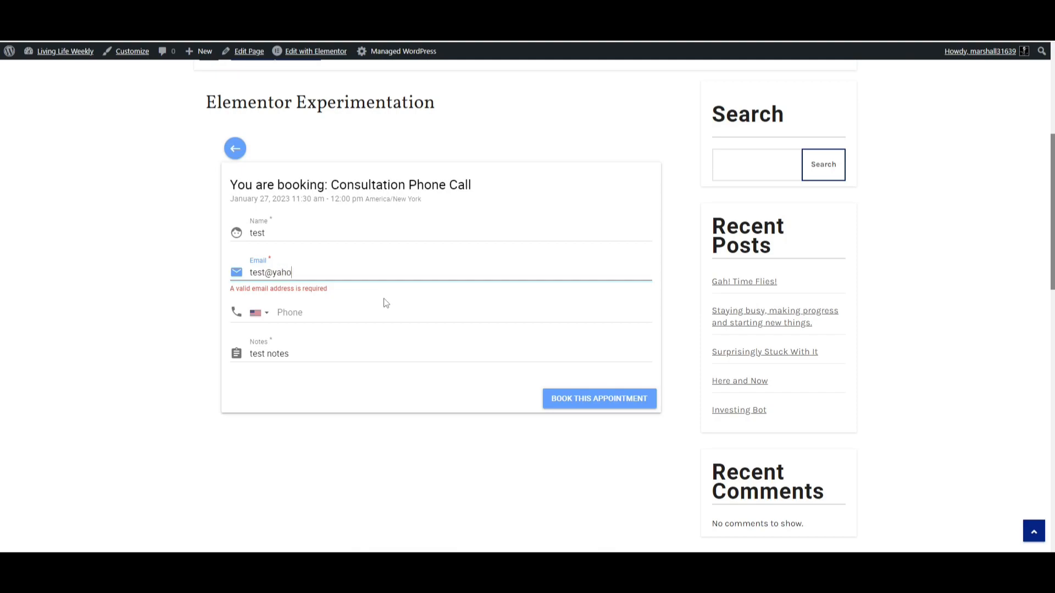
{"action": "left_click", "coordinate": [574, 402]}
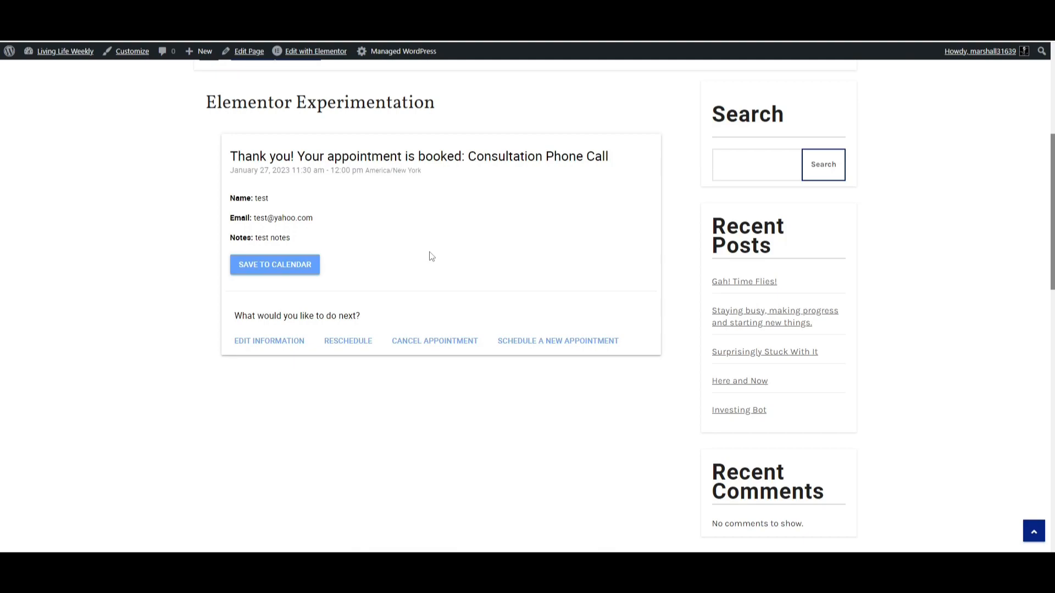
Open the Simply Schedule Appointments admin page from the WordPress dashboard.
{"action": "left_click_drag", "start_coordinate": [249, 156], "coordinate": [572, 175]}
{"action": "left_click", "coordinate": [470, 245]}
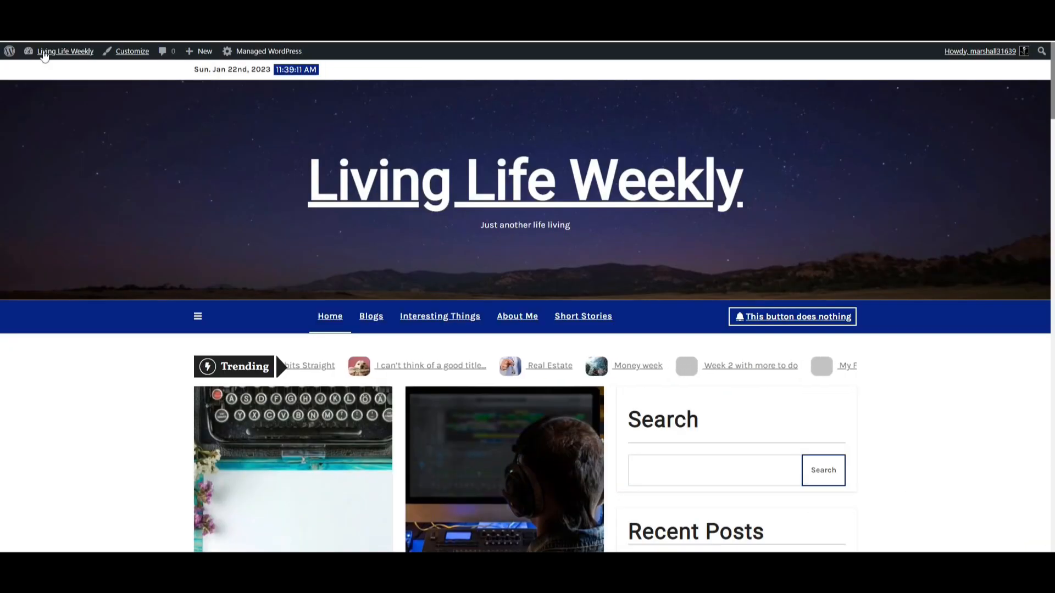
{"action": "mouse_move", "coordinate": [43, 49]}
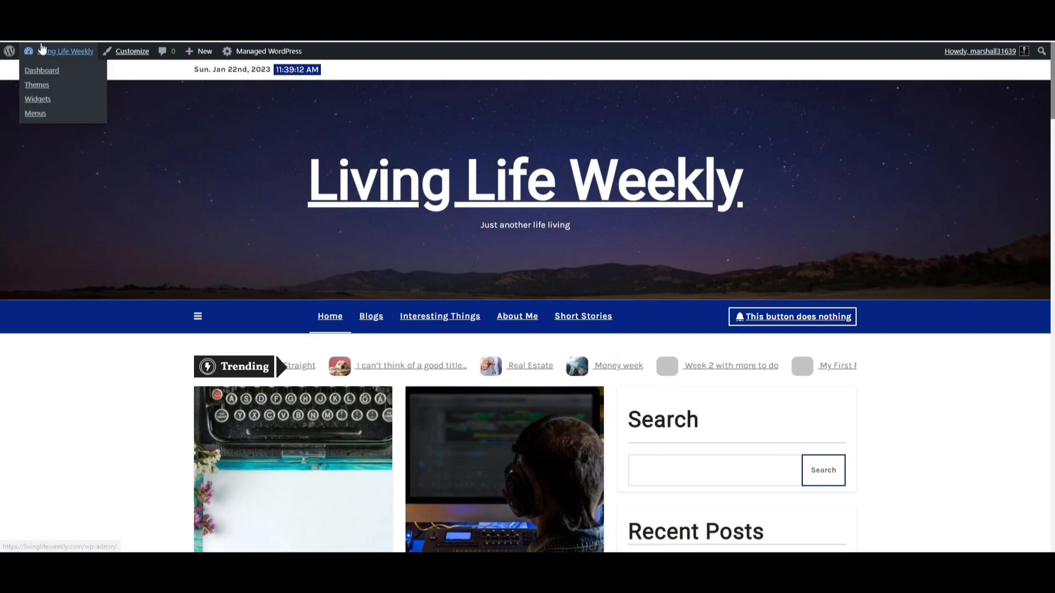
{"action": "left_click", "coordinate": [39, 70]}
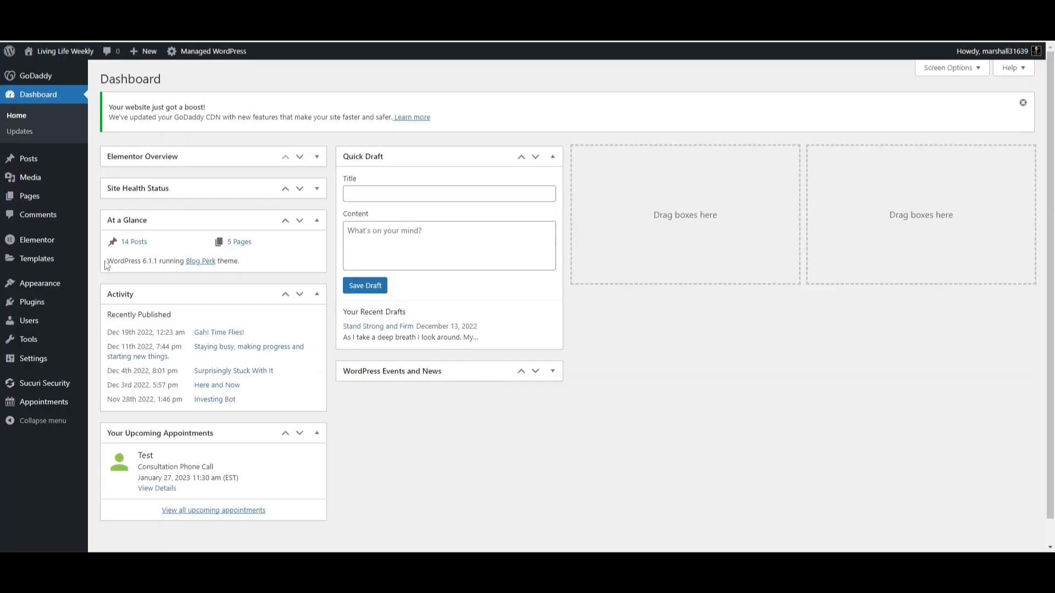
{"action": "left_click", "coordinate": [44, 401]}
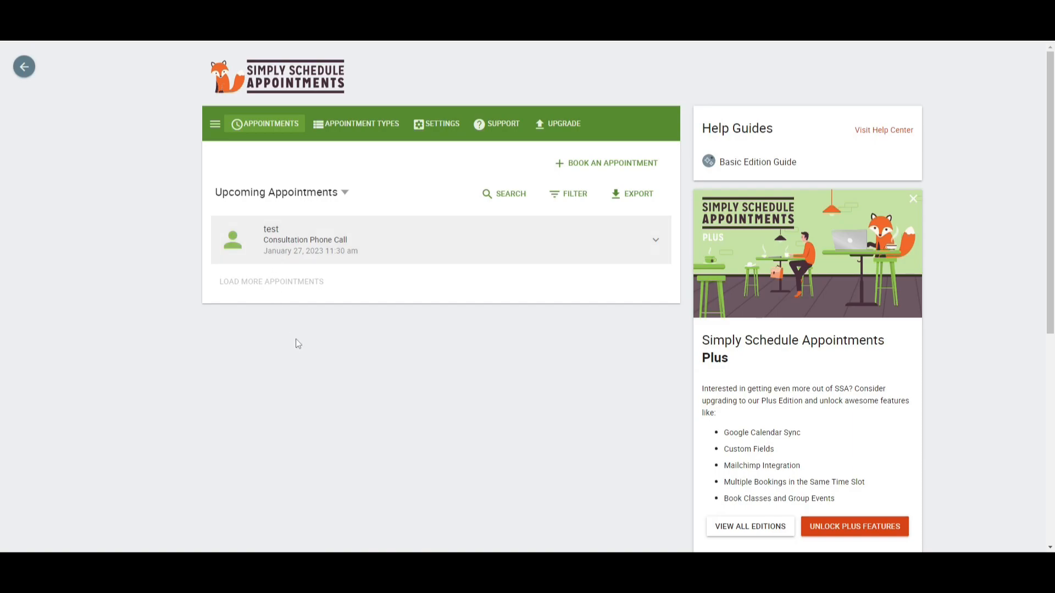
Open the appointment details of the test booking and review them.
{"action": "left_click", "coordinate": [352, 250]}
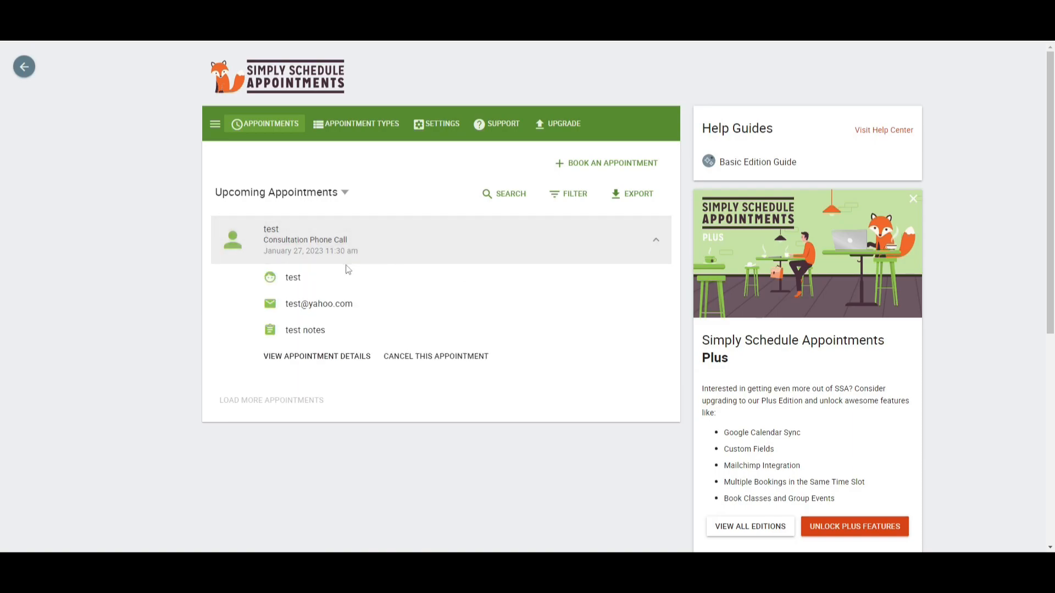
{"action": "left_click", "coordinate": [316, 356]}
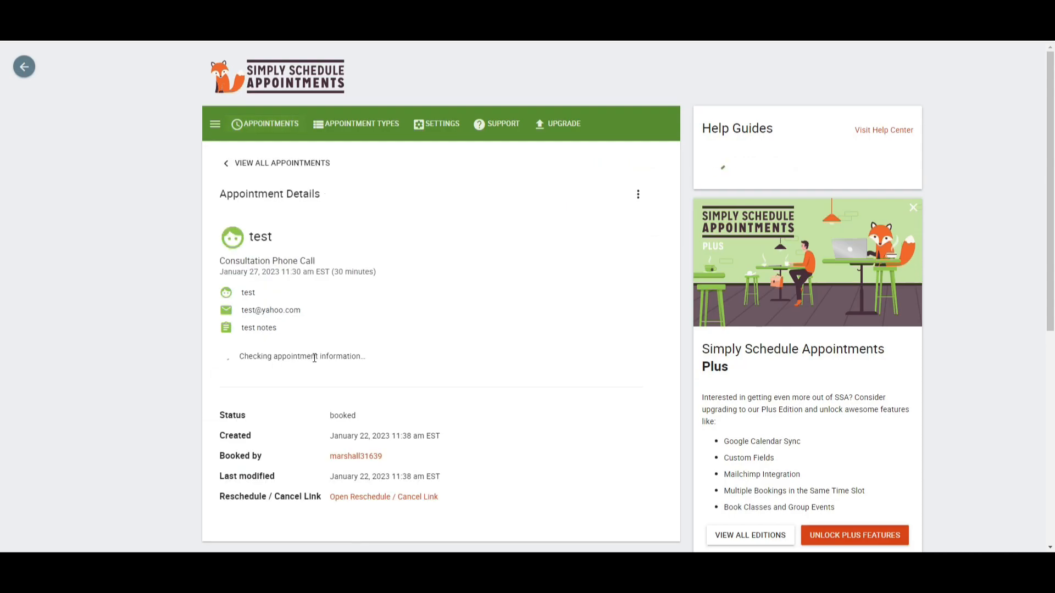
{"action": "scroll", "coordinate": [291, 438], "scroll_direction": "down", "scroll_amount": 2}
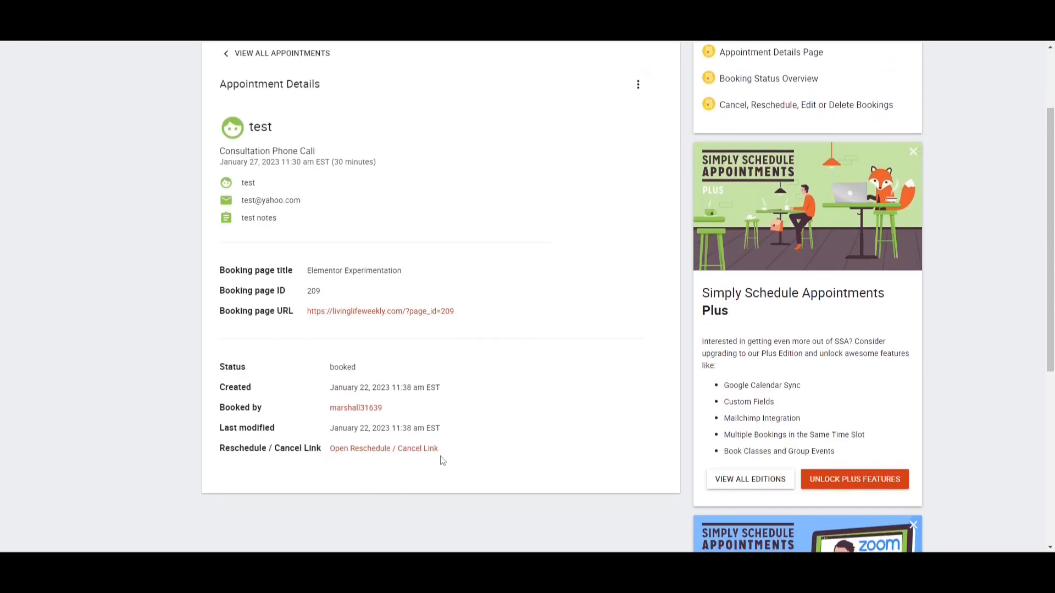
{"action": "scroll", "coordinate": [395, 417], "scroll_direction": "up", "scroll_amount": 2}
{"action": "left_click", "coordinate": [639, 197]}
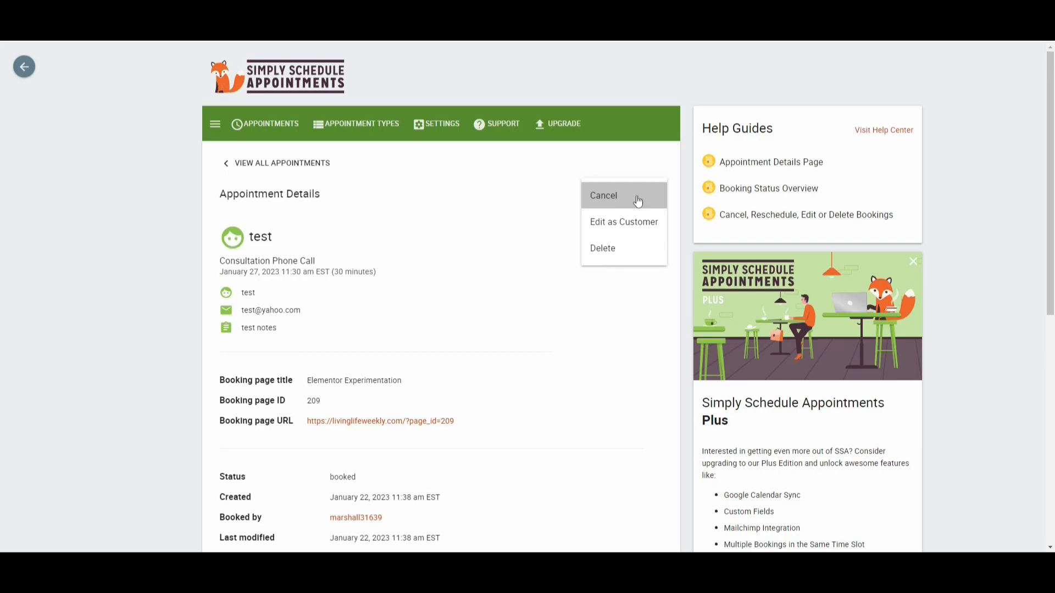
{"action": "left_click", "coordinate": [614, 193]}
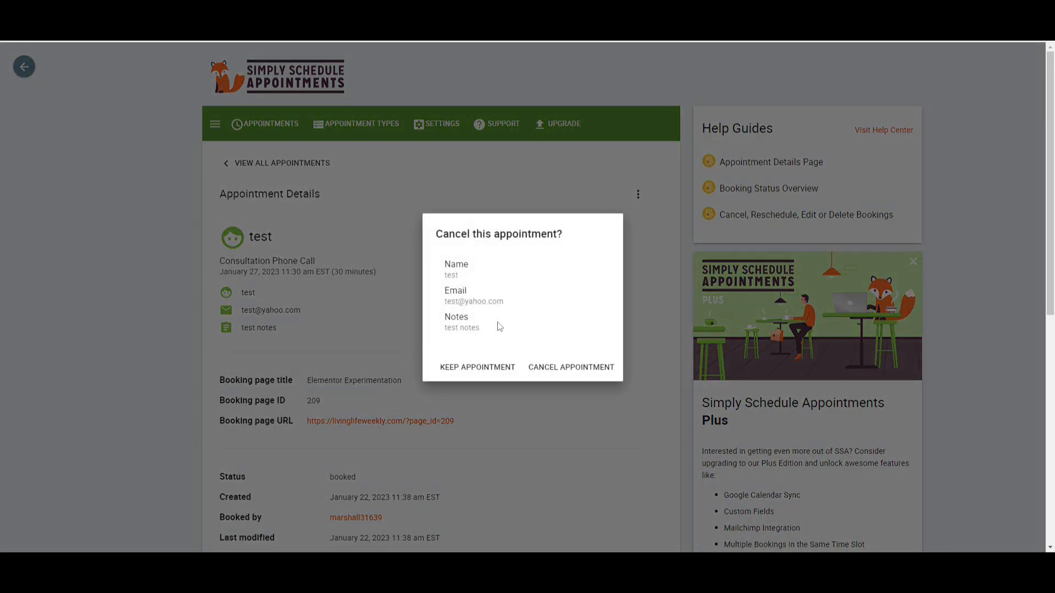
{"action": "left_click", "coordinate": [461, 368]}
Open the test booking in the Edit as Customer view and close it.
{"action": "left_click", "coordinate": [638, 193]}
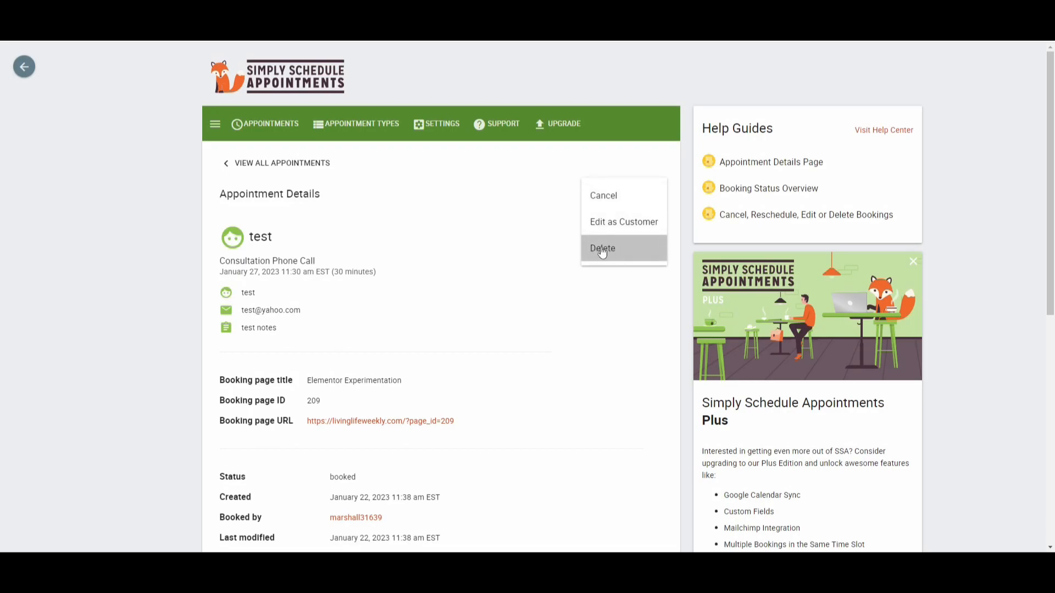
{"action": "left_click", "coordinate": [607, 223]}
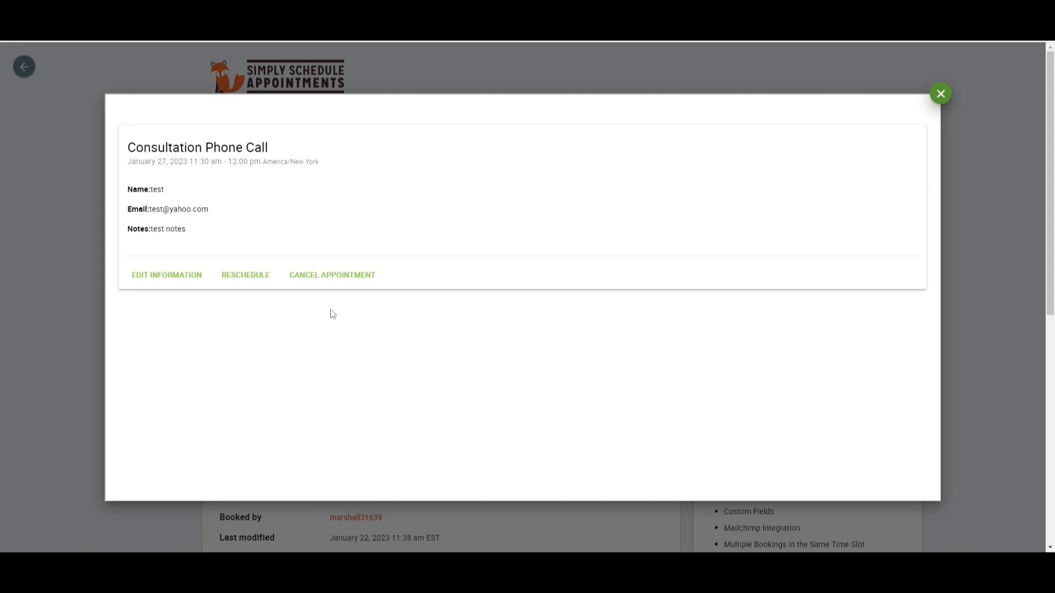
{"action": "left_click", "coordinate": [938, 97]}
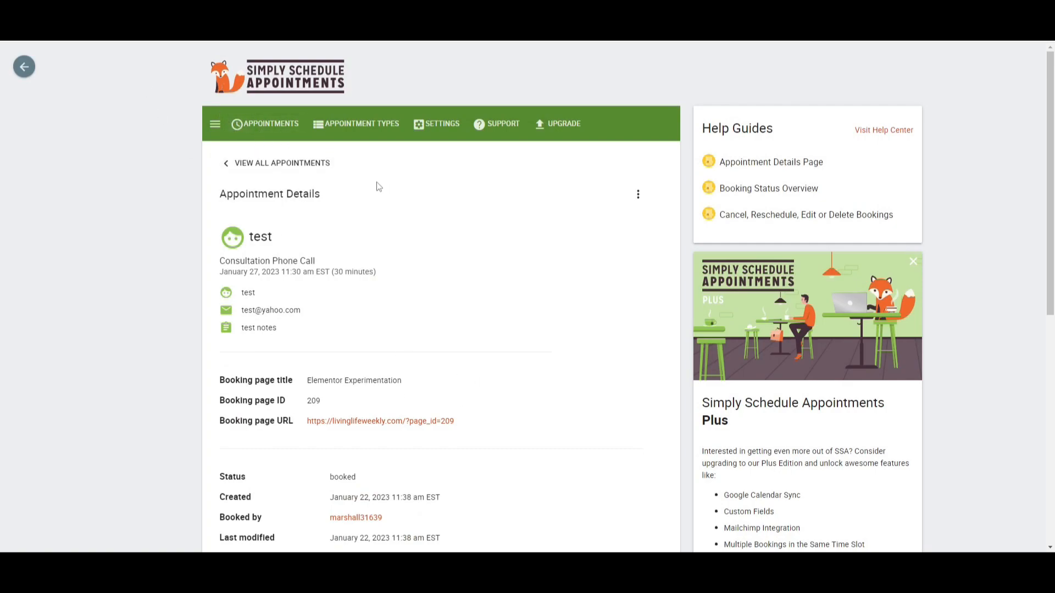
Browse the Appointment Types list and the plugin's Settings page.
{"action": "left_click", "coordinate": [357, 127]}
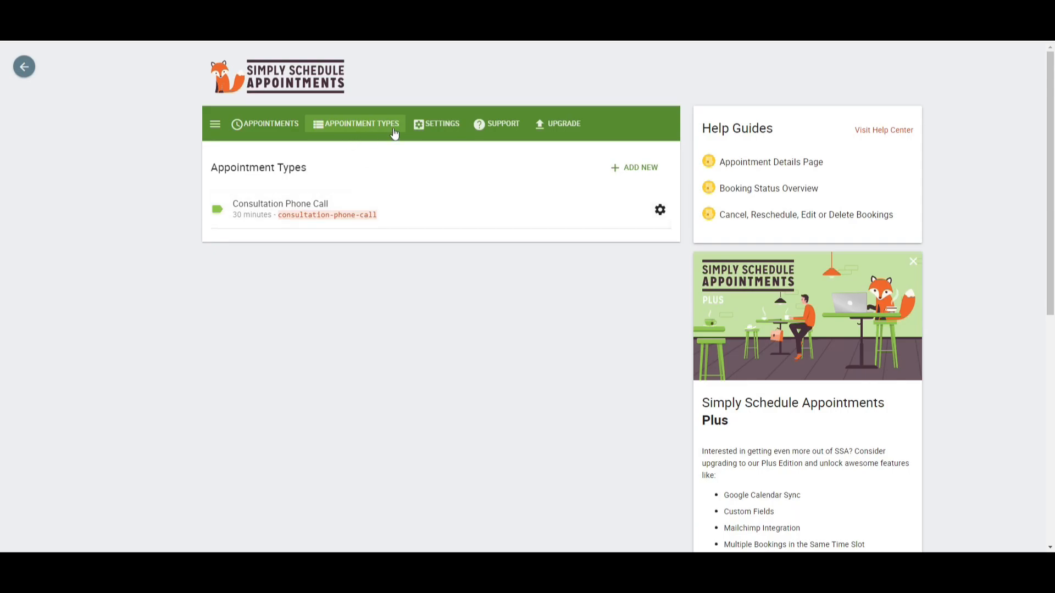
{"action": "left_click", "coordinate": [434, 127]}
{"action": "scroll", "coordinate": [365, 257], "scroll_direction": "down", "scroll_amount": 5}
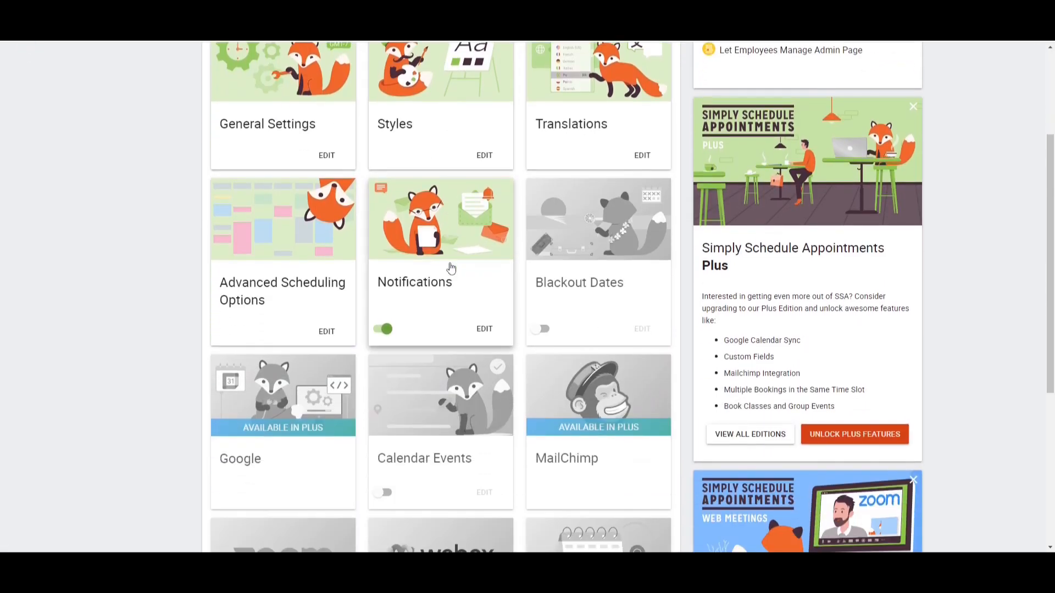
{"action": "scroll", "coordinate": [277, 303], "scroll_direction": "down", "scroll_amount": 3}
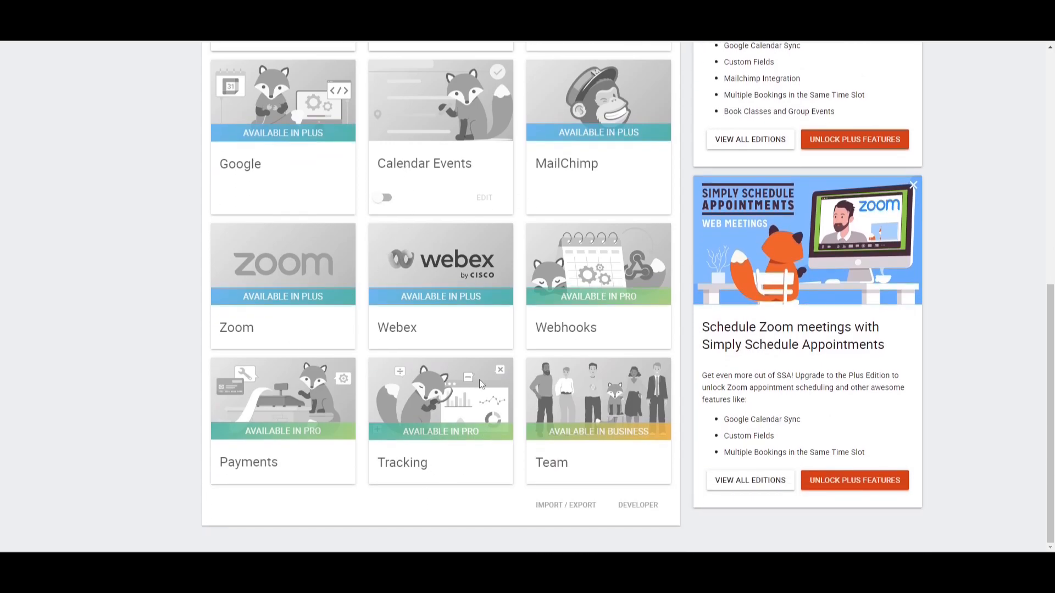
{"action": "scroll", "coordinate": [384, 418], "scroll_direction": "up", "scroll_amount": 8}
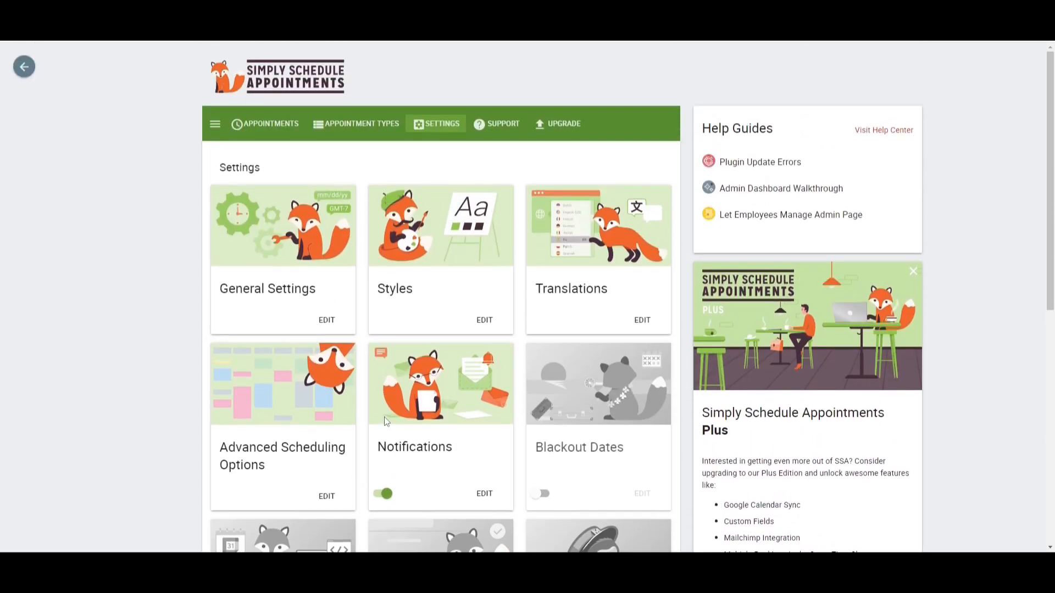